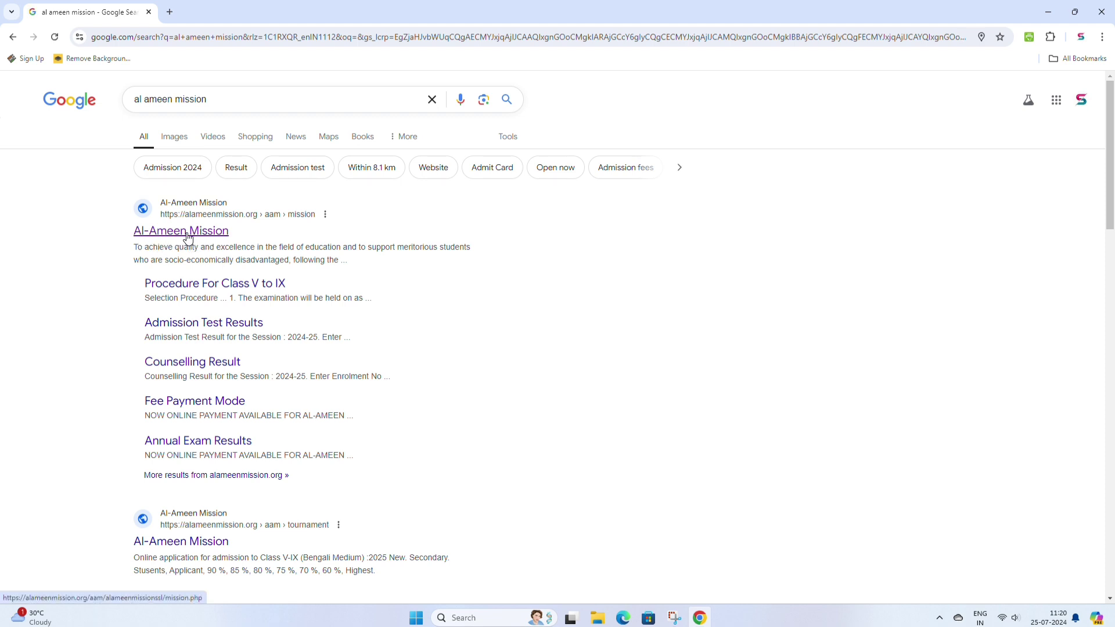
# - Open the Al-Ameen Mission website and its Class V-IX online application link in a new tab
pyautogui.click(178, 233)
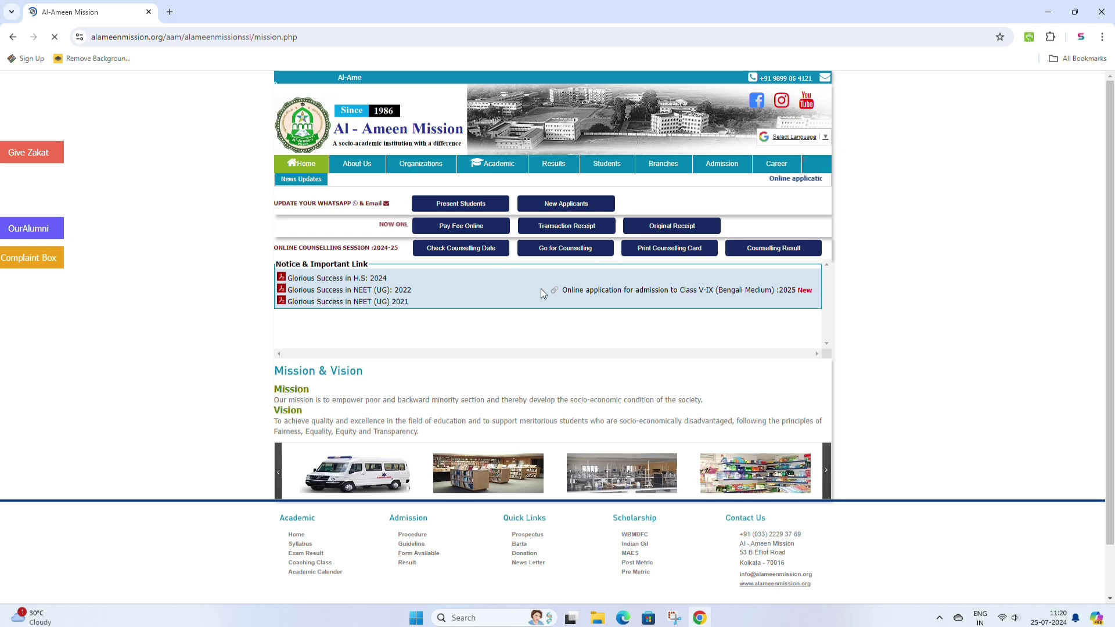
pyautogui.scroll(-1, 541, 292)
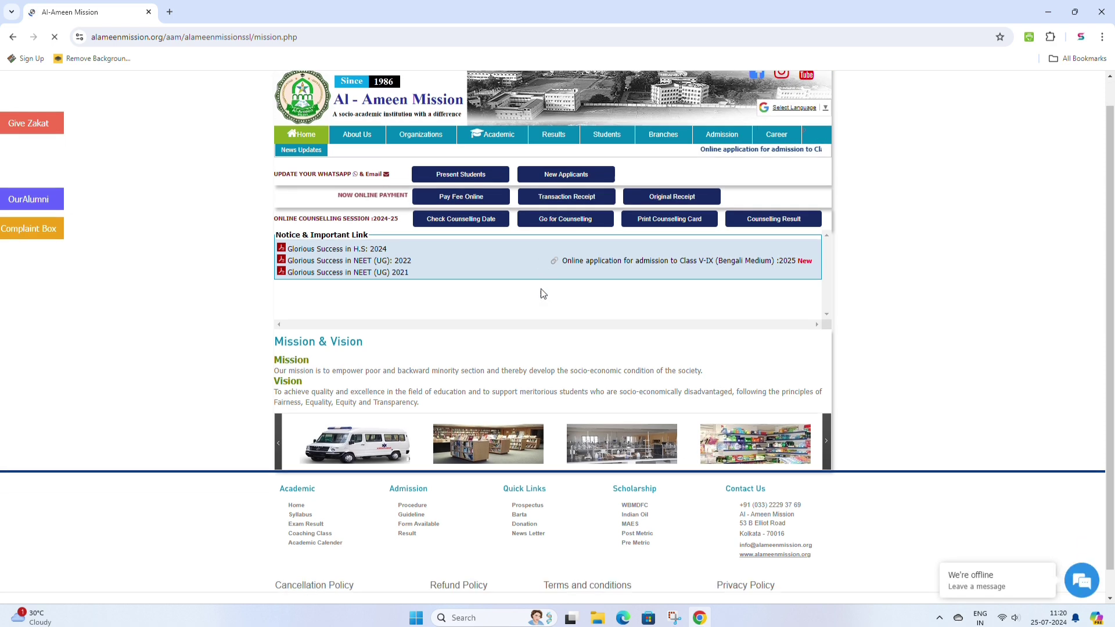
pyautogui.scroll(1, 541, 296)
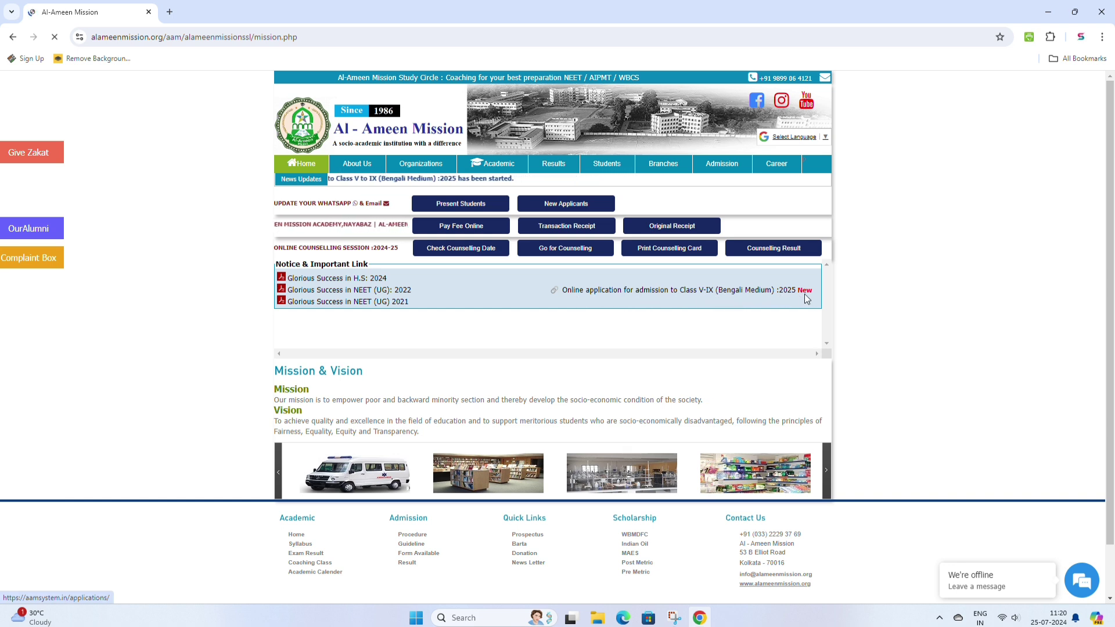
pyautogui.click(675, 293)
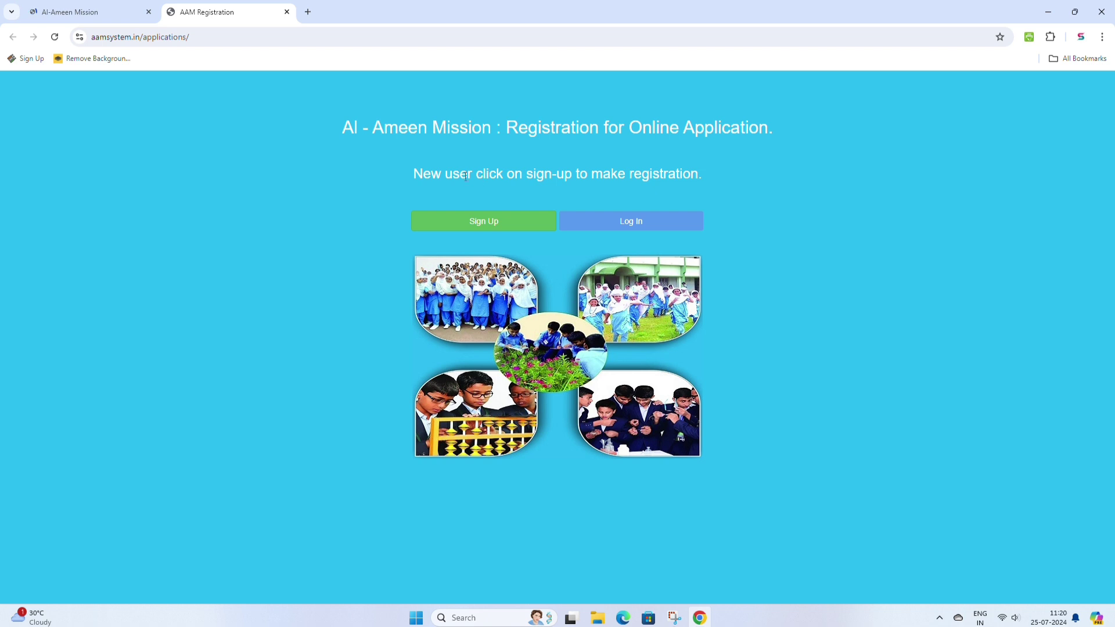
# - Sign up a new student for session 2025 with gender Male, a username and confirmed password
pyautogui.click(481, 226)
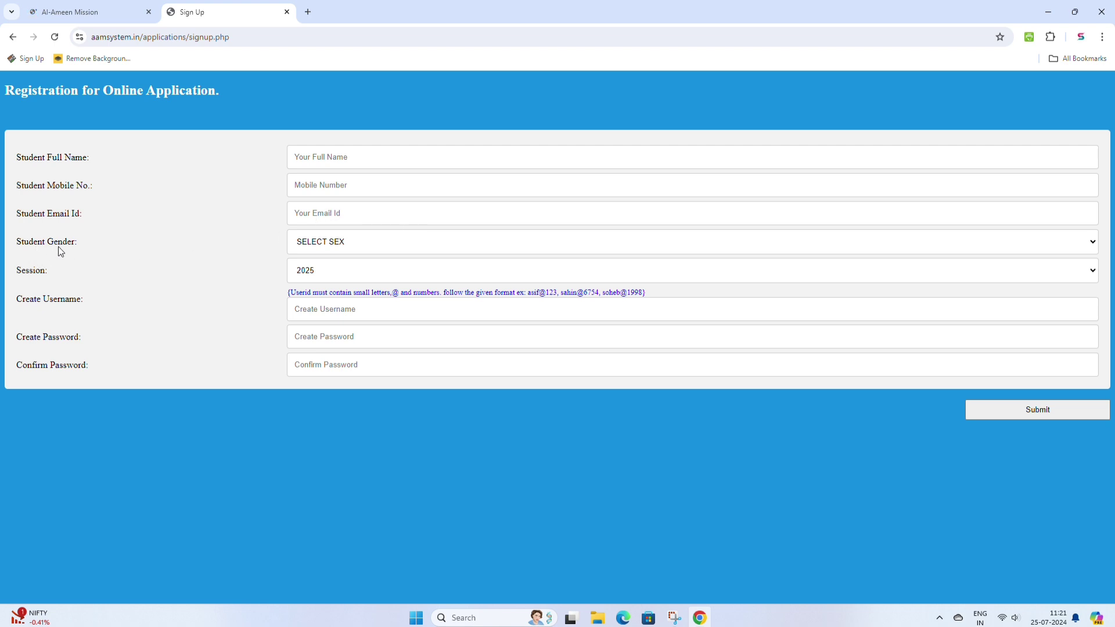
pyautogui.click(352, 244)
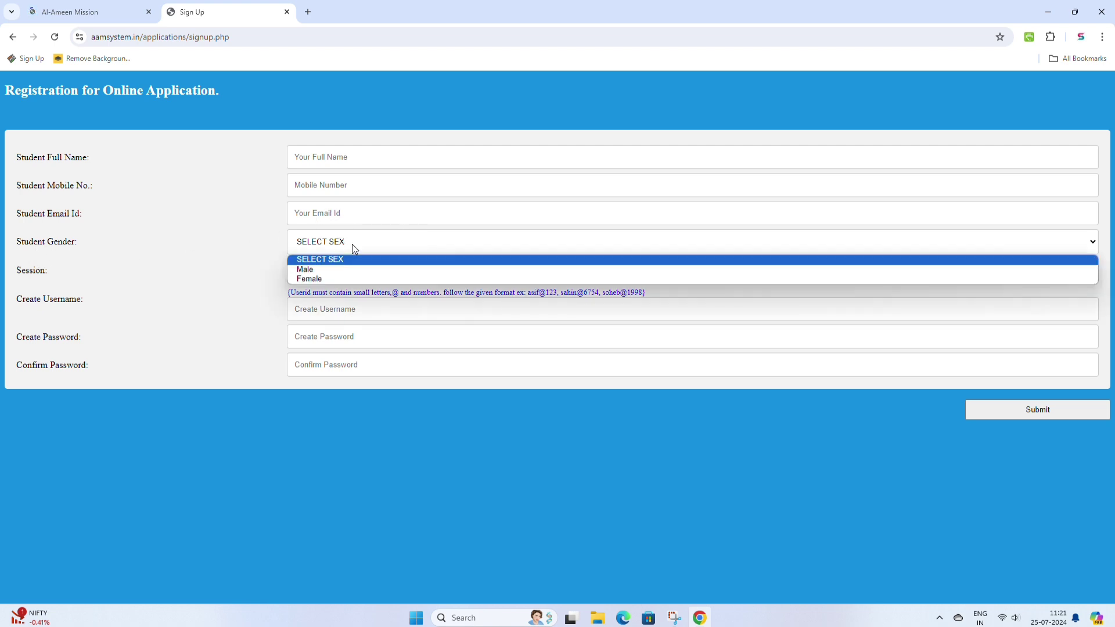
pyautogui.click(325, 270)
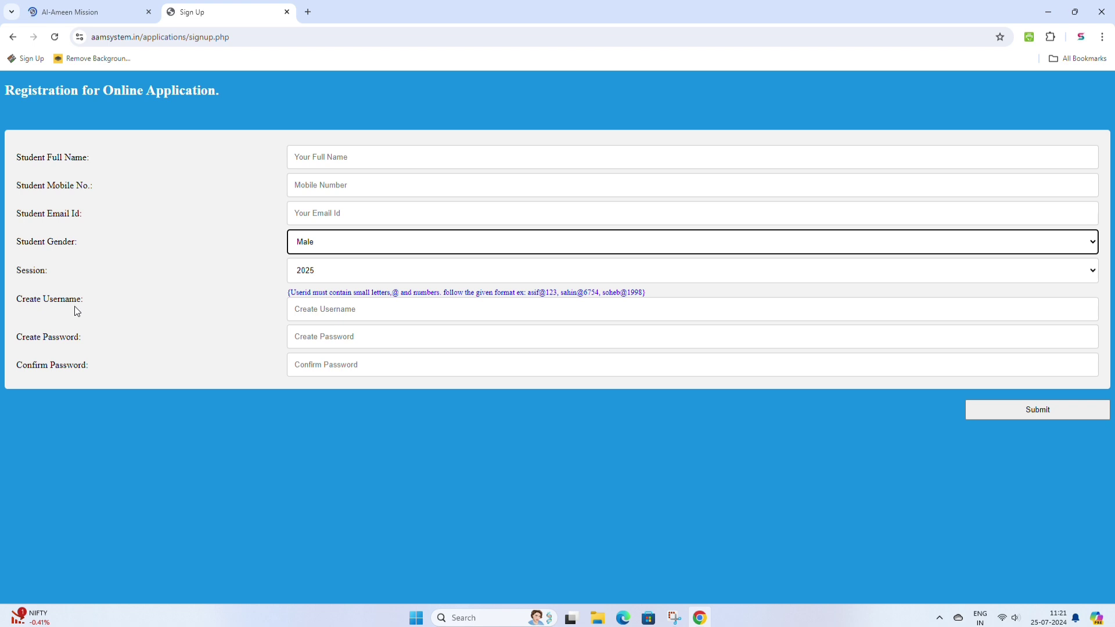
pyautogui.click(327, 312)
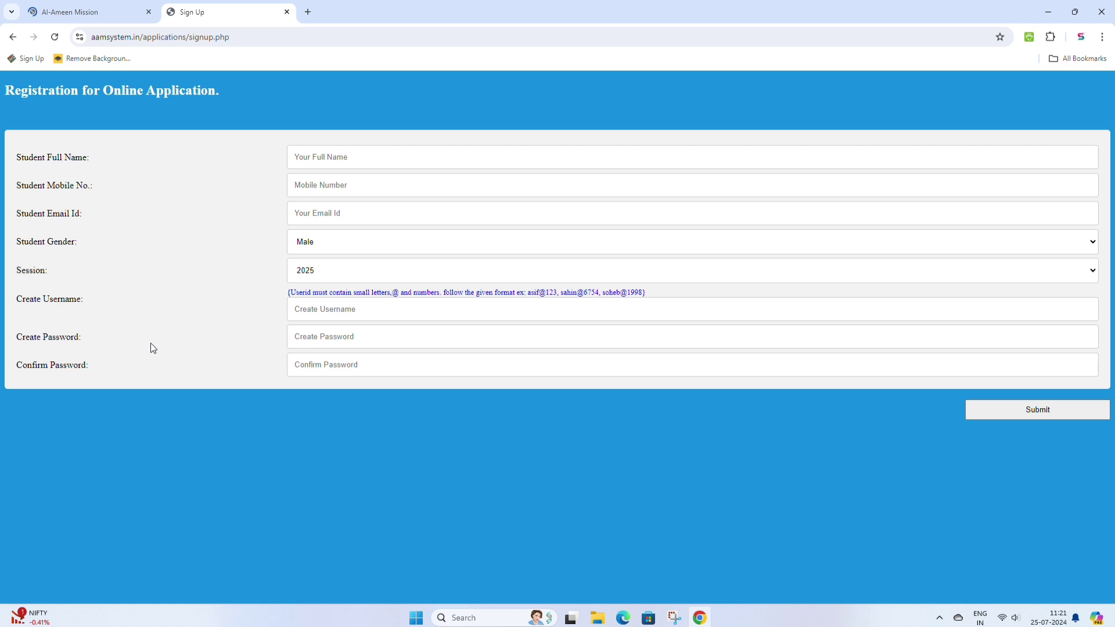
pyautogui.click(318, 337)
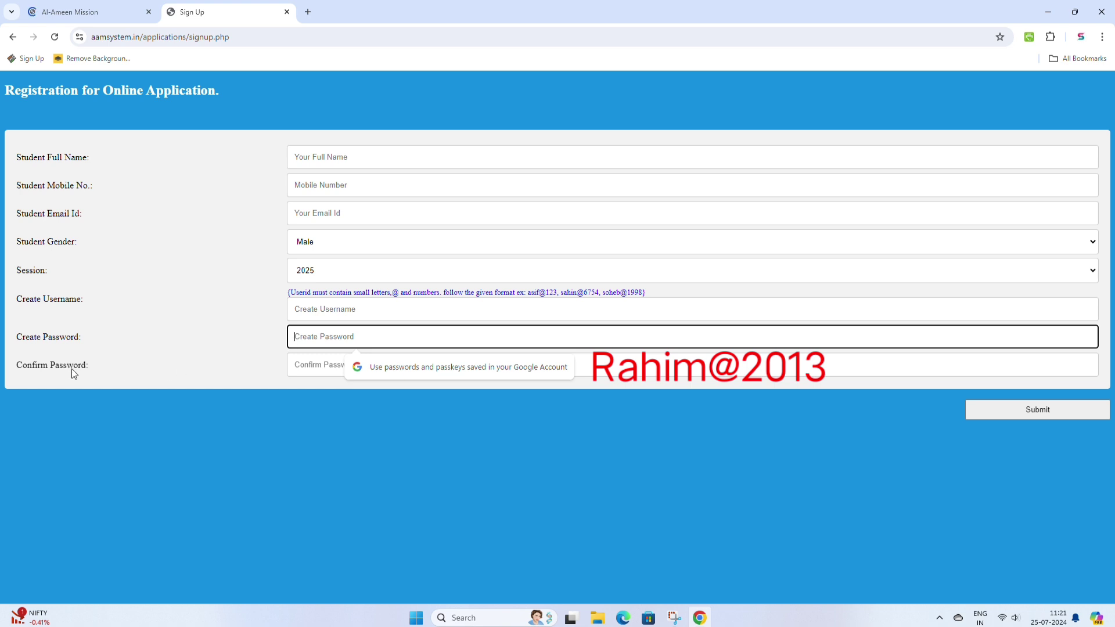
pyautogui.click(316, 367)
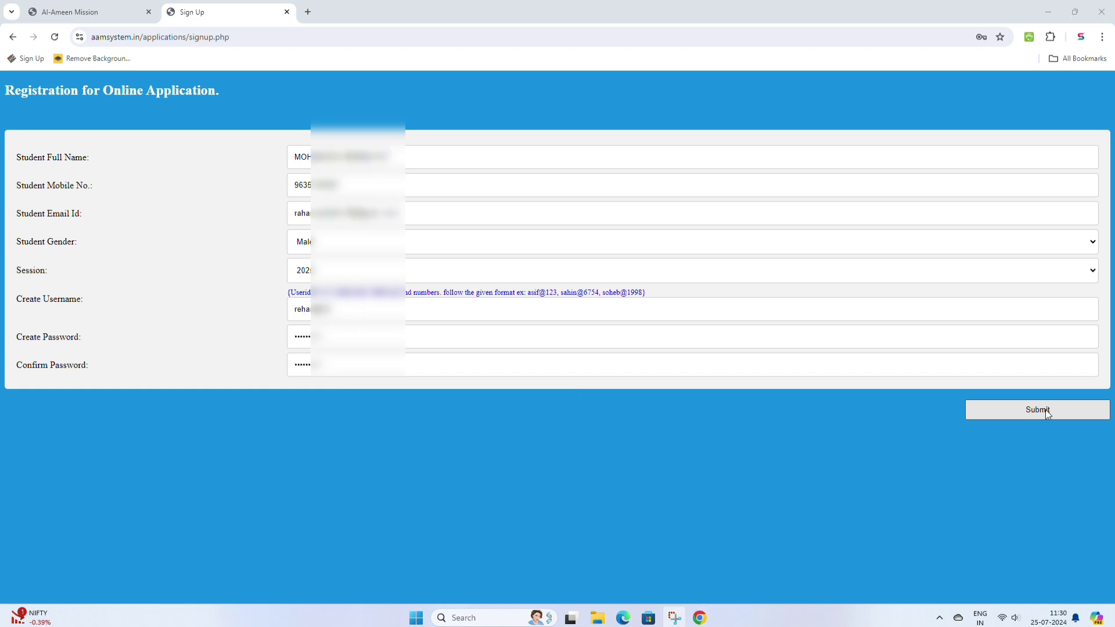
pyautogui.click(1037, 410)
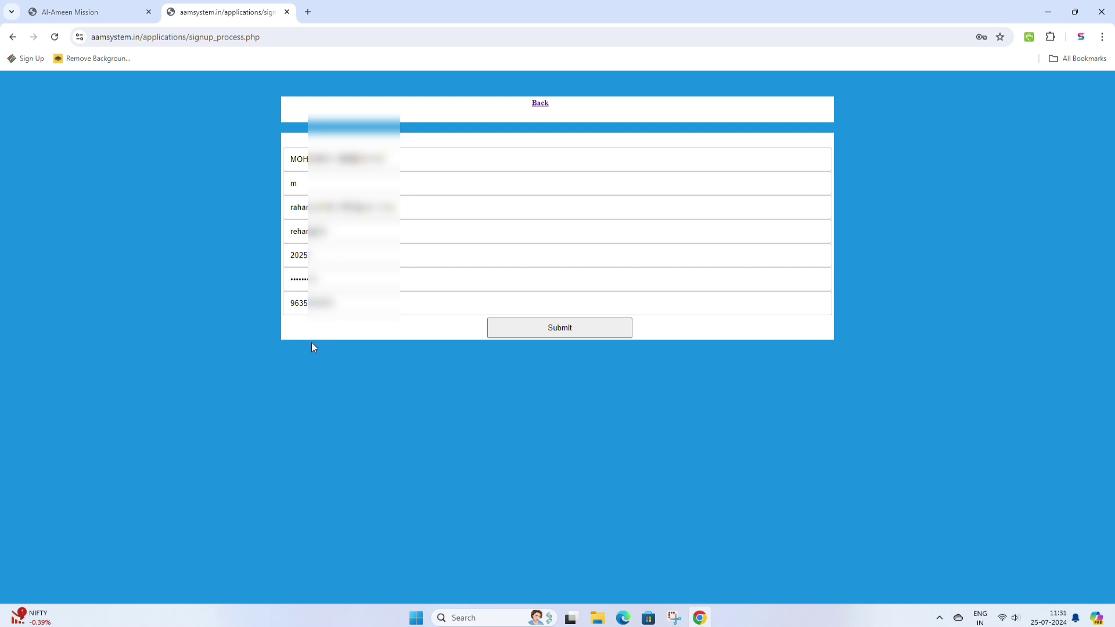
# - Confirm the reviewed registration details and accept the 'Registration Successfully done' alert
pyautogui.click(560, 328)
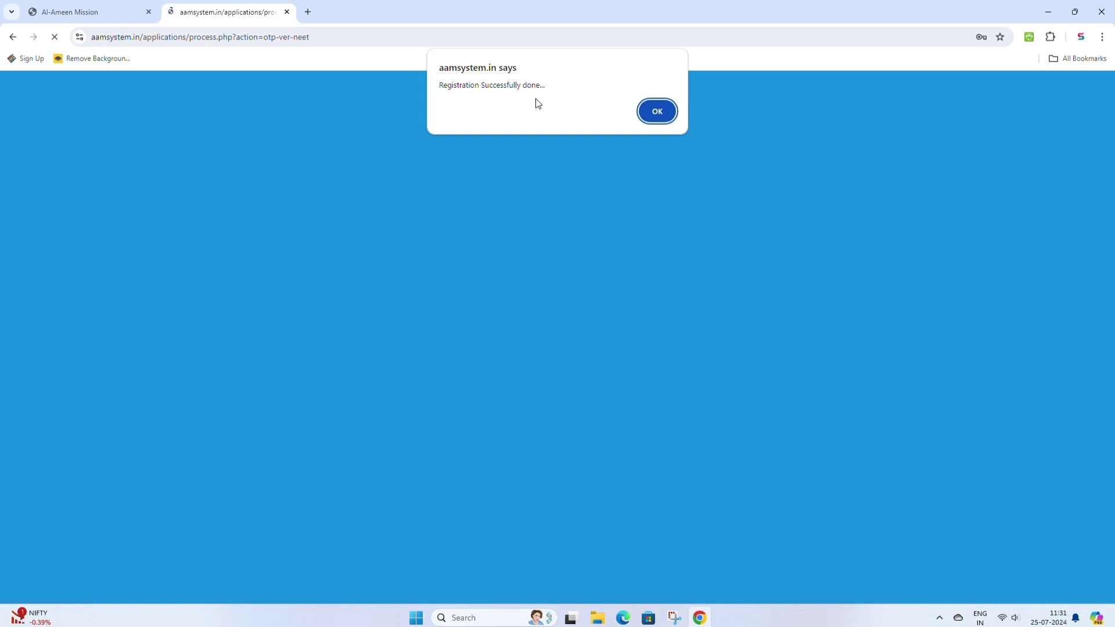
pyautogui.click(661, 114)
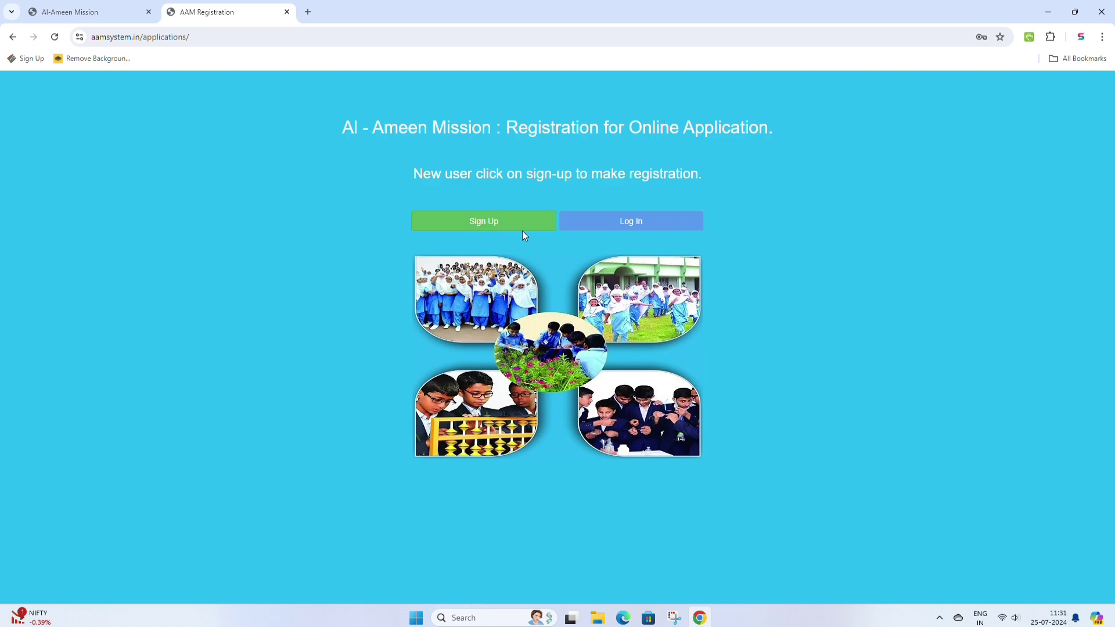
# - Log in to the student panel with the registered user id and its password
pyautogui.click(636, 223)
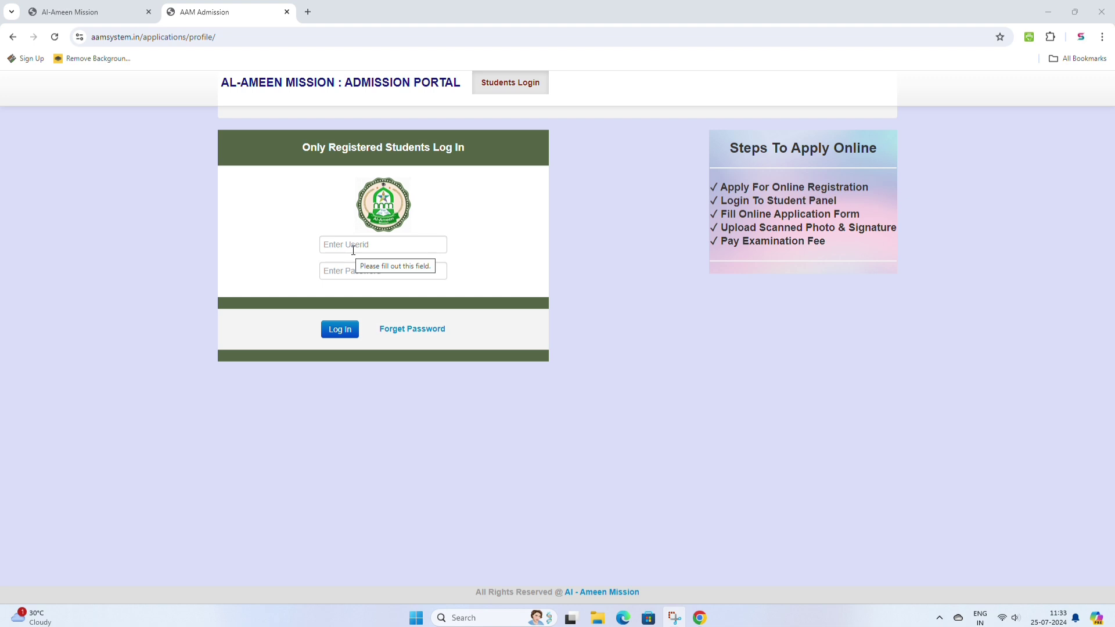
pyautogui.click(350, 248)
pyautogui.write('reha')
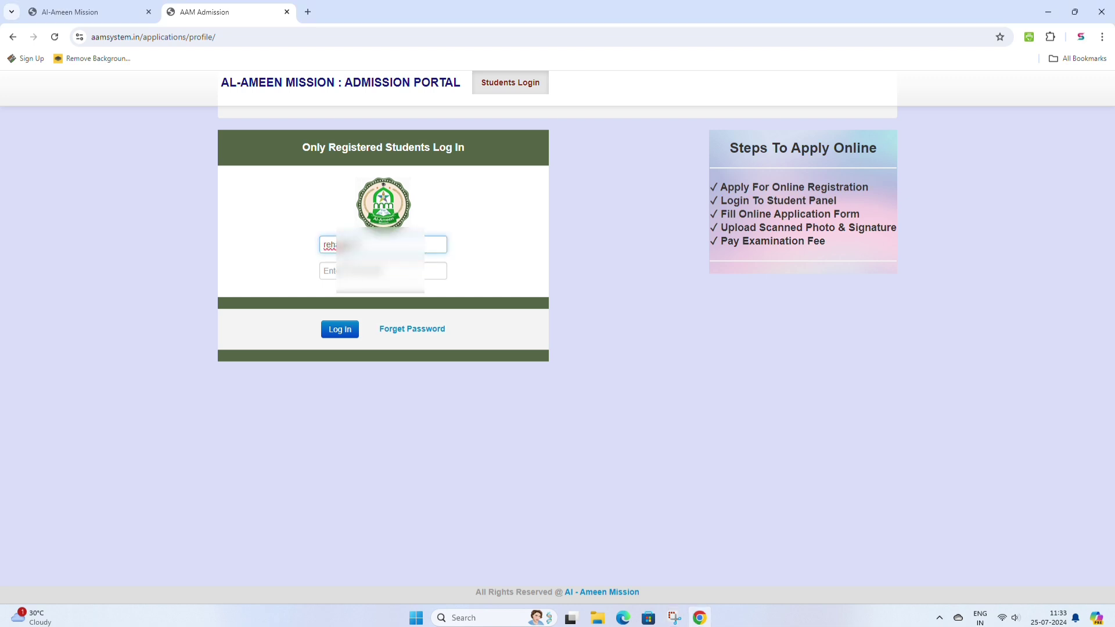
pyautogui.click(383, 271)
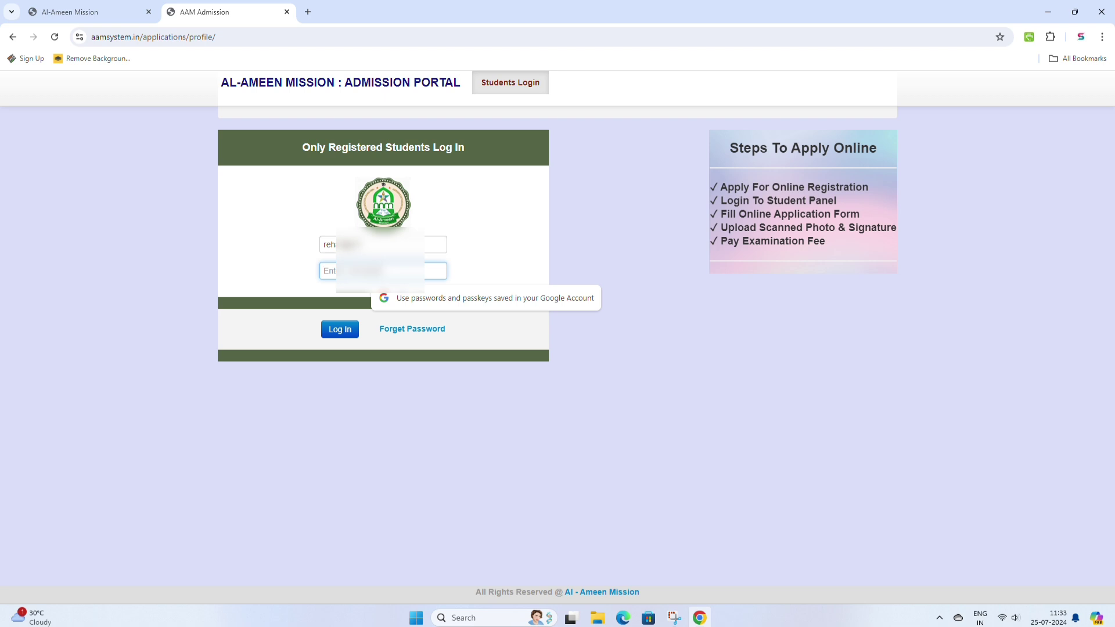
pyautogui.write('12345')
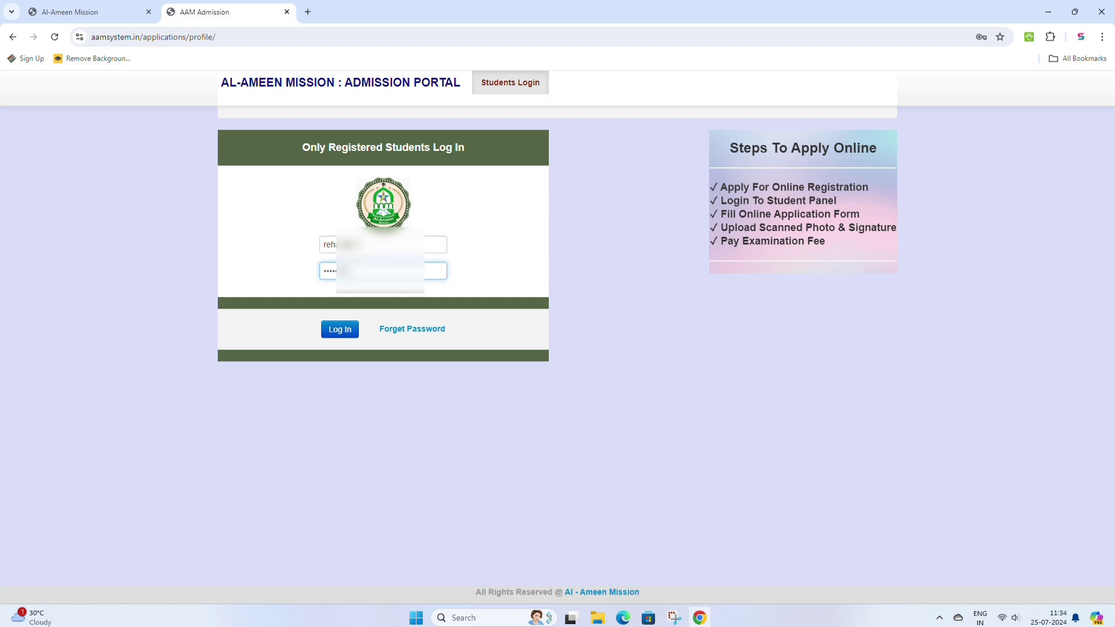
pyautogui.click(340, 330)
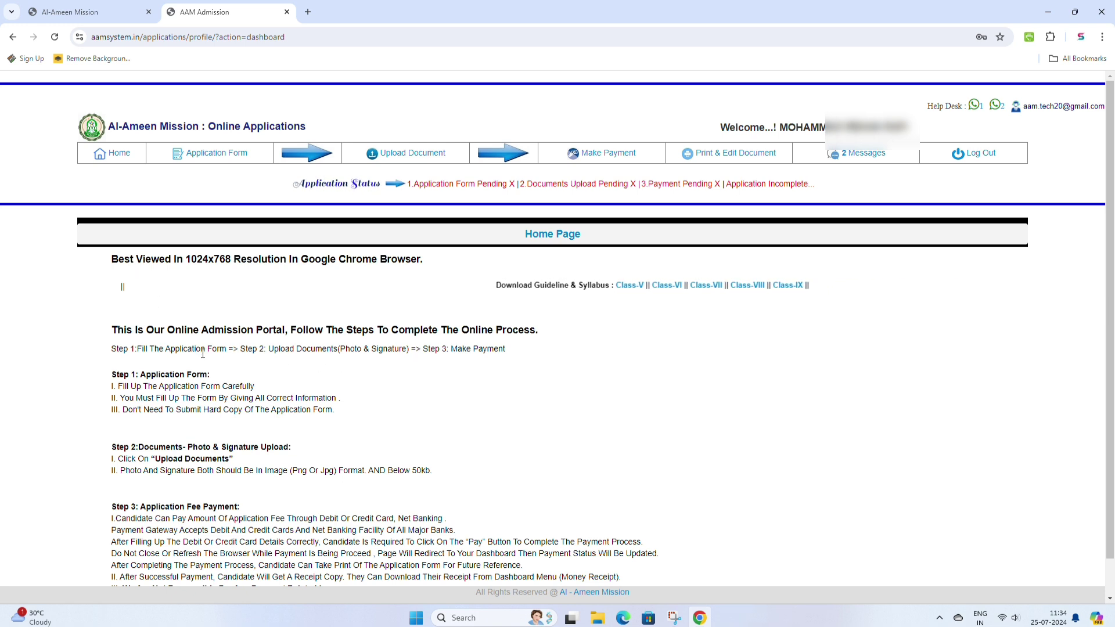
# - Read through the home page instructions and bring up the Application Form menu
pyautogui.scroll(-1, 203, 352)
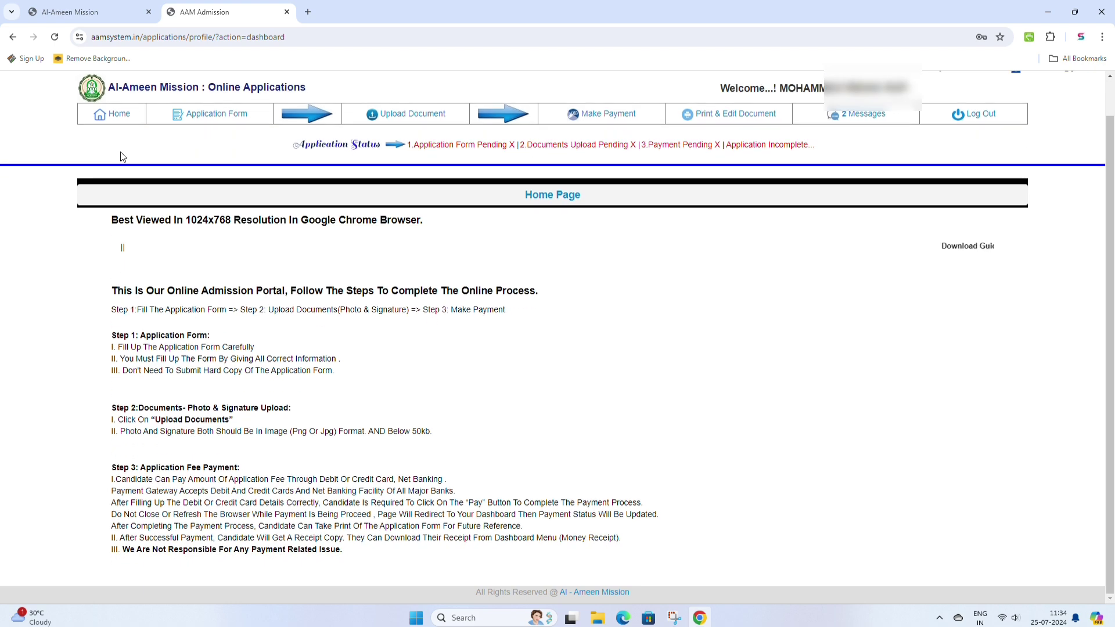
pyautogui.moveTo(200, 124)
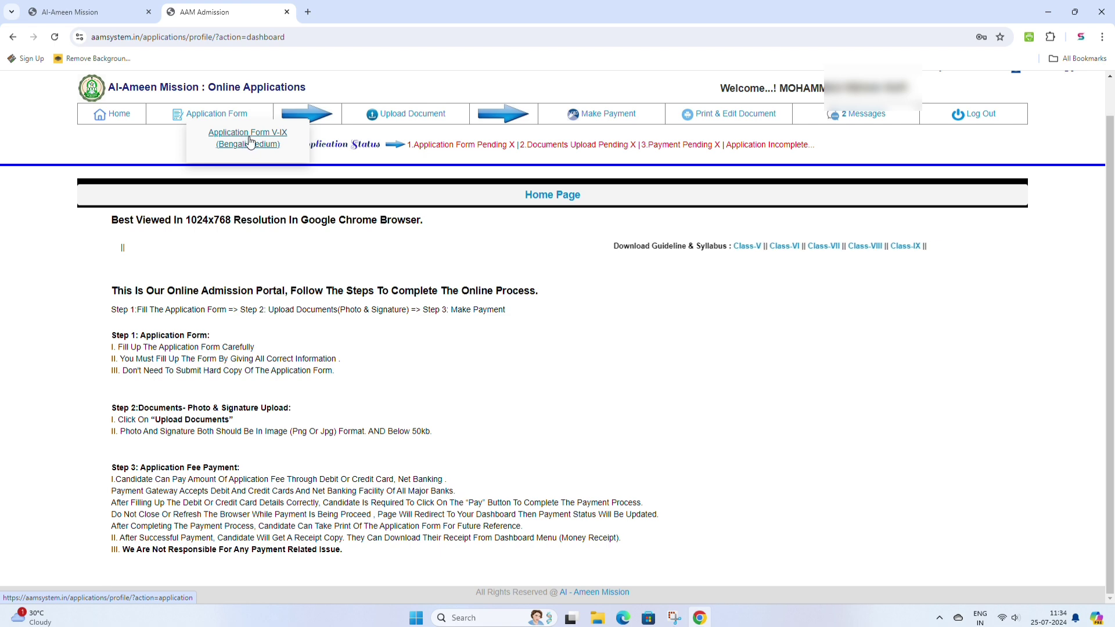
# - In the Class V-IX Bengali Medium form, enter birth date 01-12-2010, sex Male and class IX
pyautogui.click(250, 141)
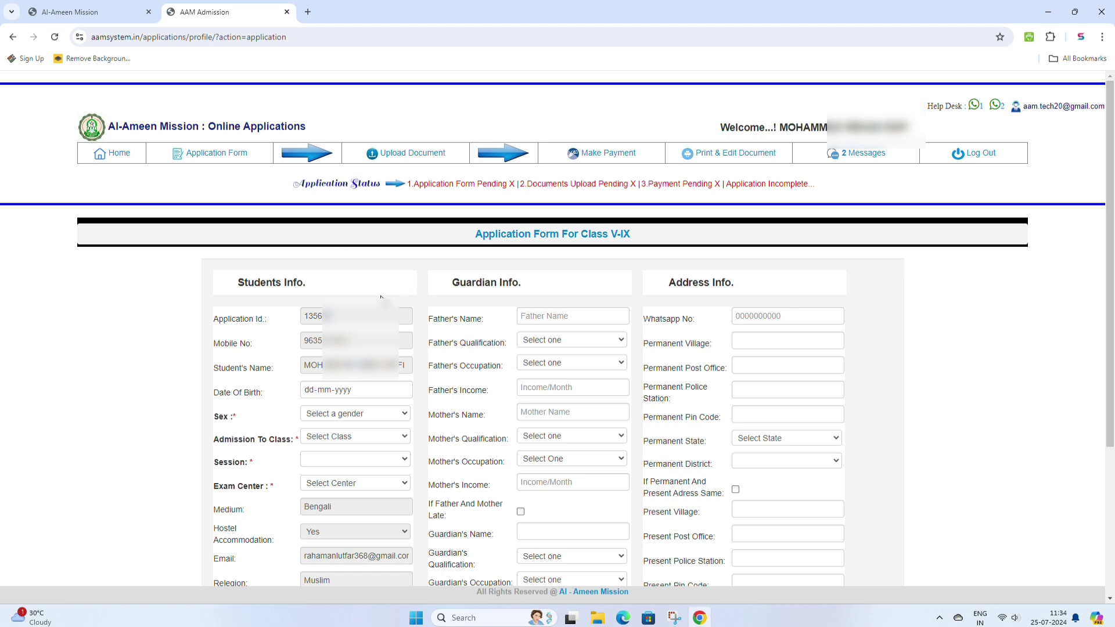
pyautogui.click(312, 391)
pyautogui.write('01-12-20')
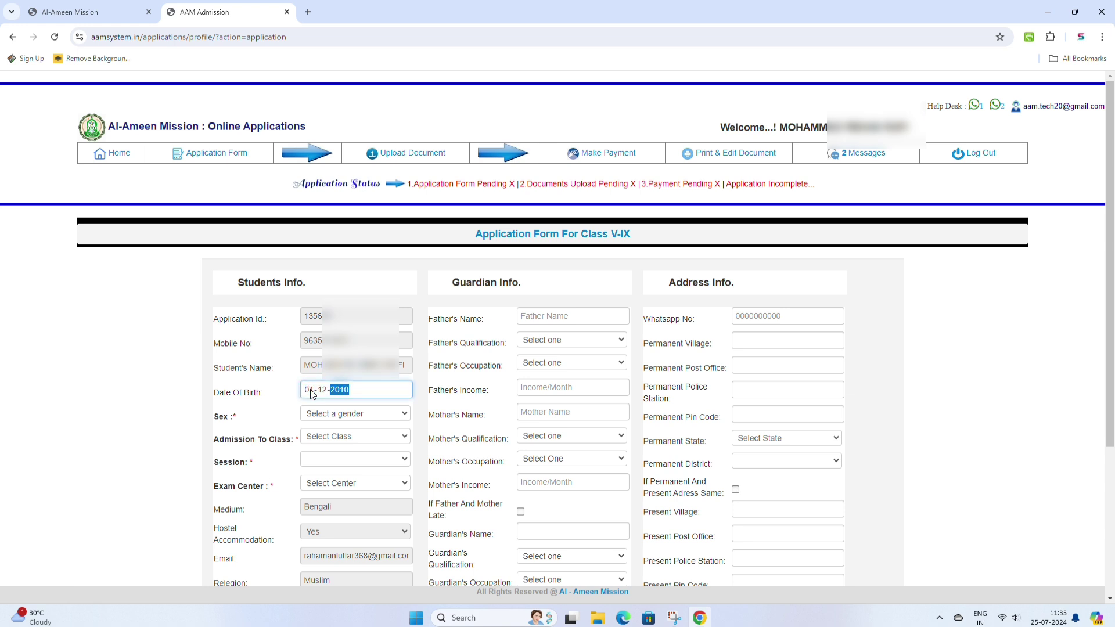
pyautogui.write('10')
pyautogui.click(280, 399)
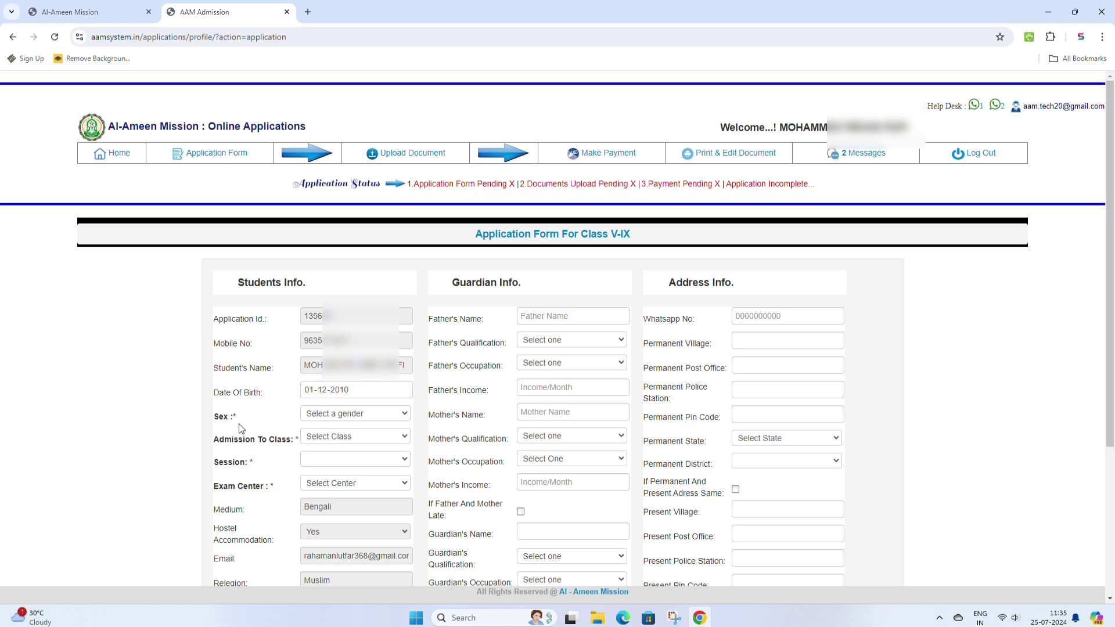
pyautogui.click(359, 414)
pyautogui.click(339, 437)
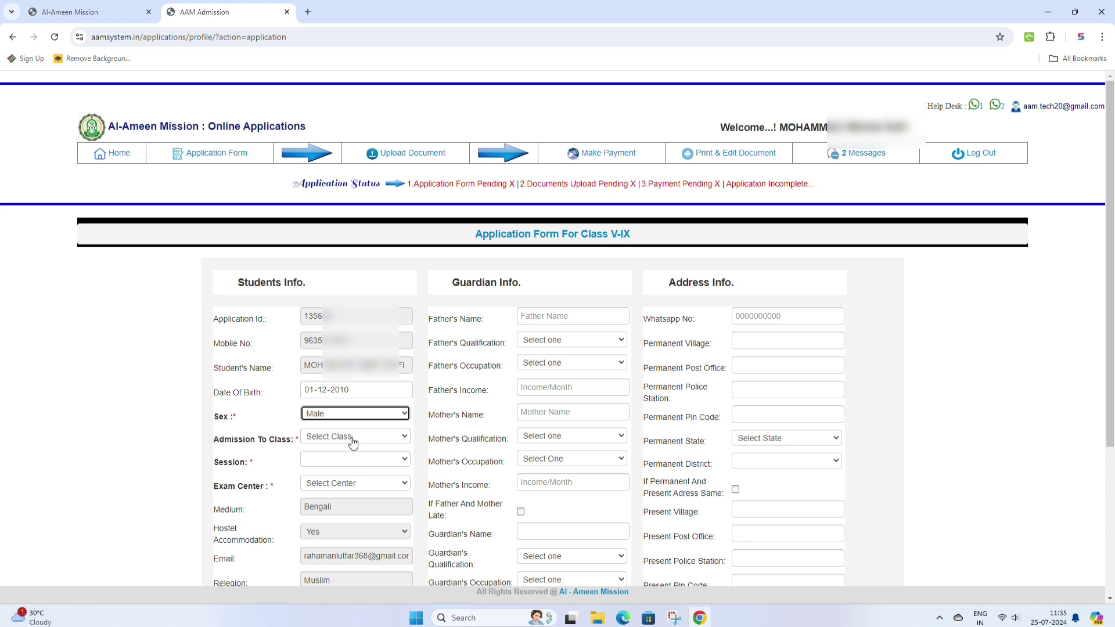
pyautogui.click(353, 443)
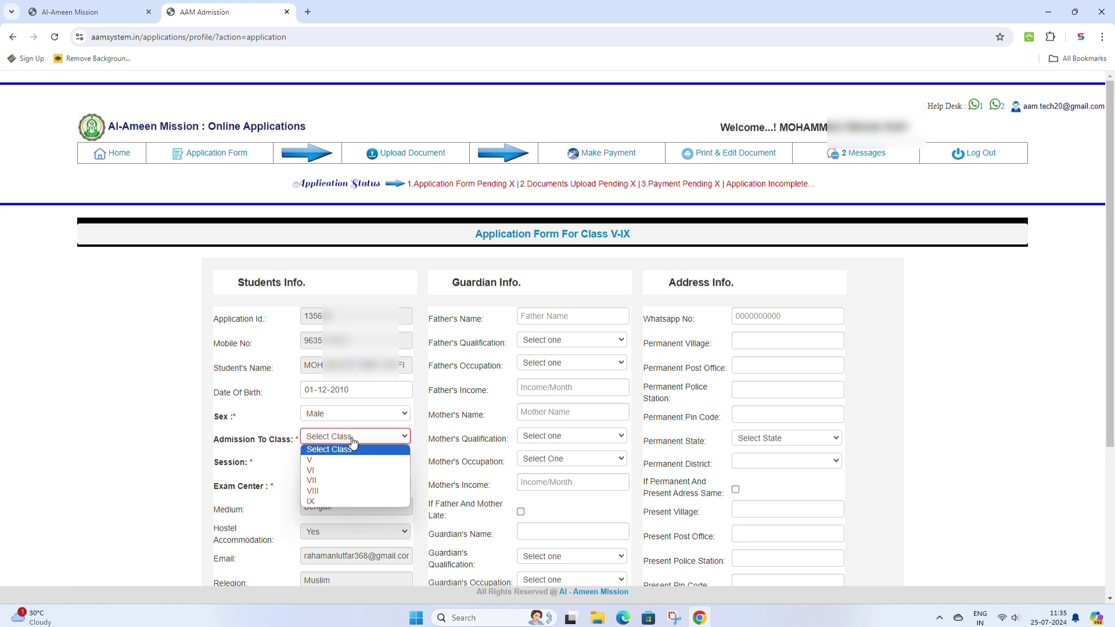
pyautogui.click(317, 503)
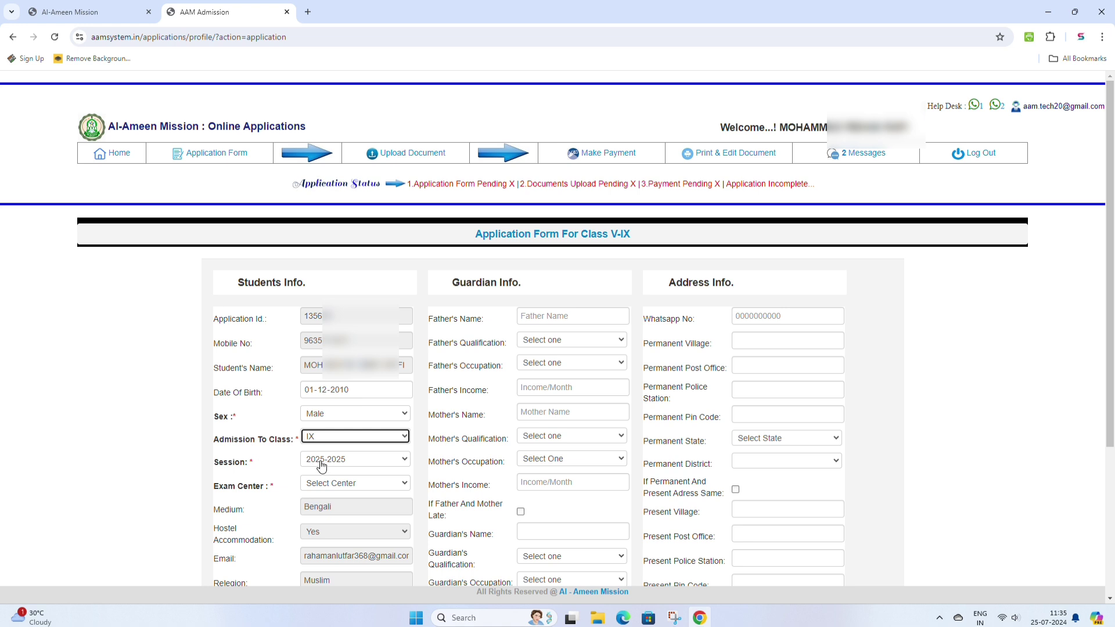
# - Set exam centre U.Dinajpur/Itahar and both Category and Special Category to General
pyautogui.click(346, 485)
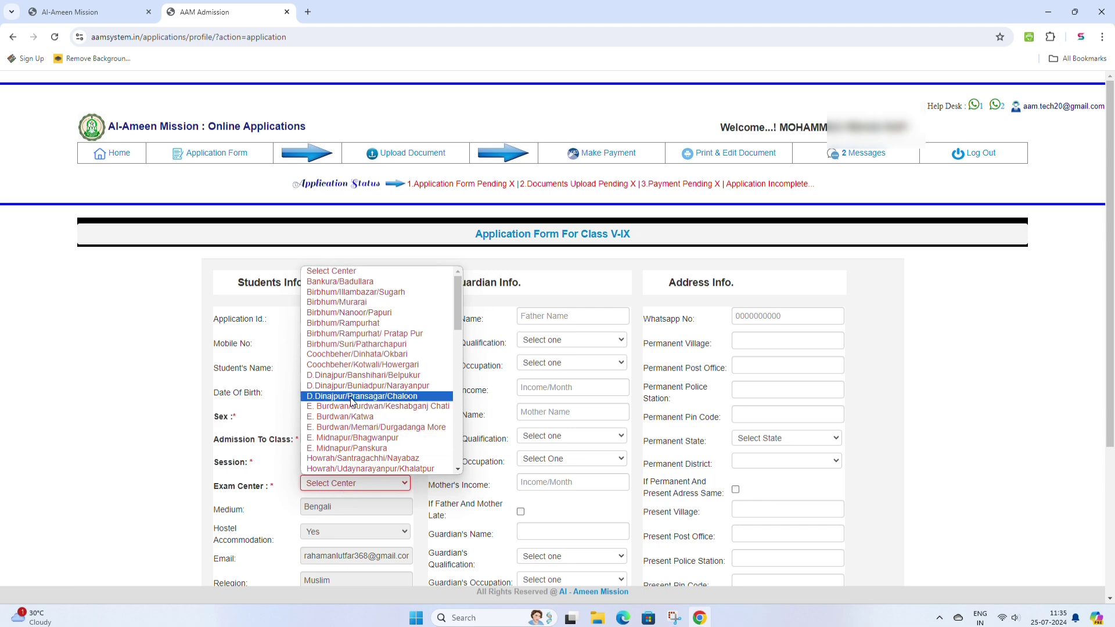
pyautogui.scroll(-9, 369, 345)
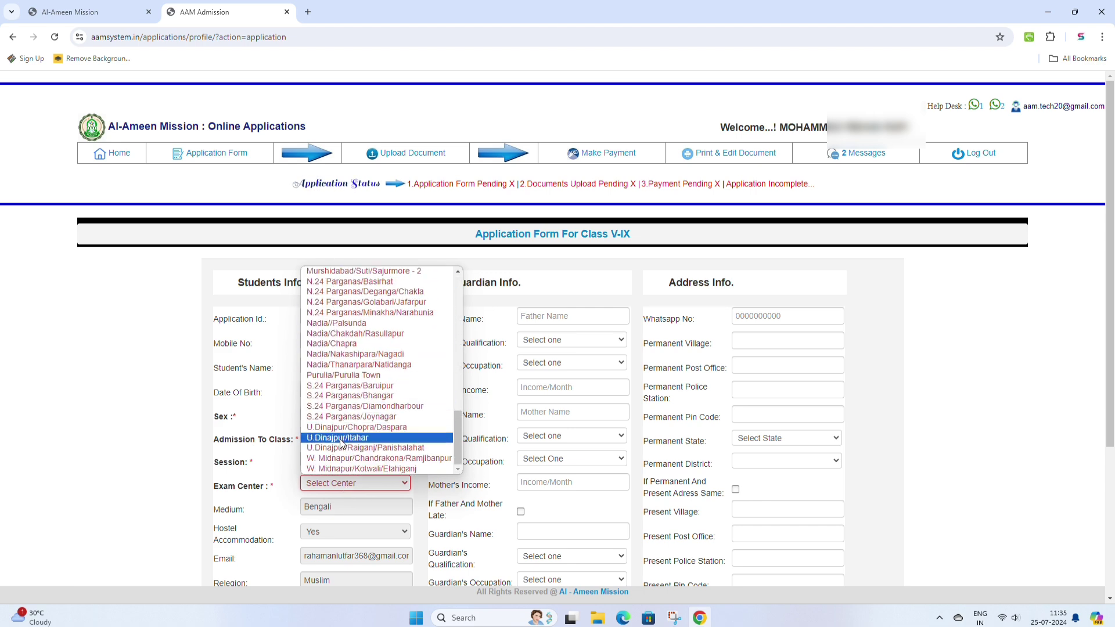
pyautogui.click(341, 438)
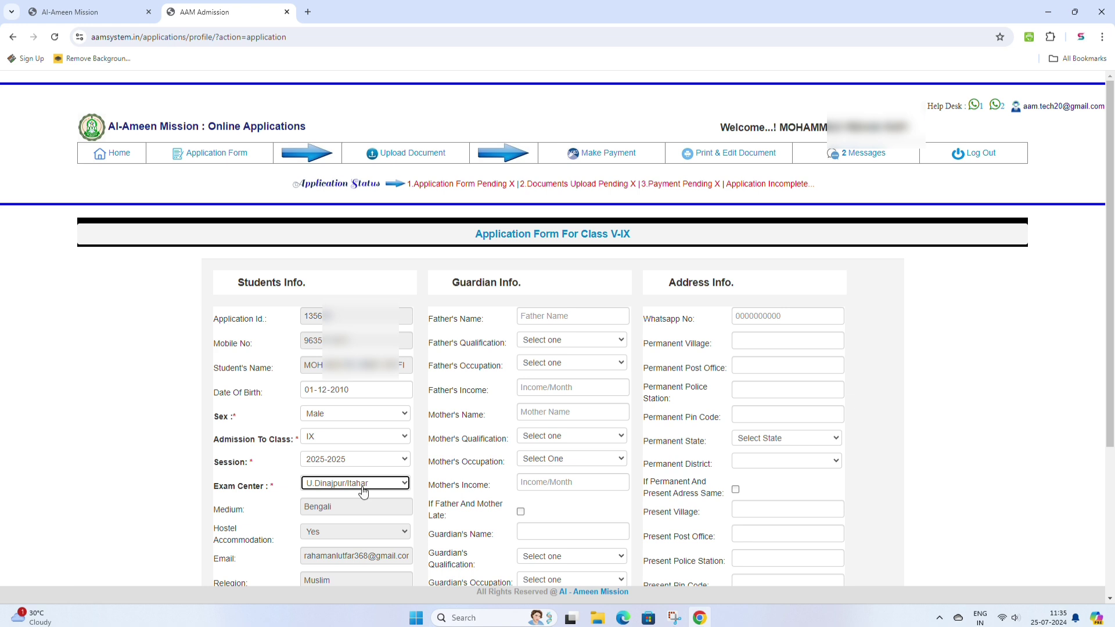
pyautogui.scroll(-2, 364, 492)
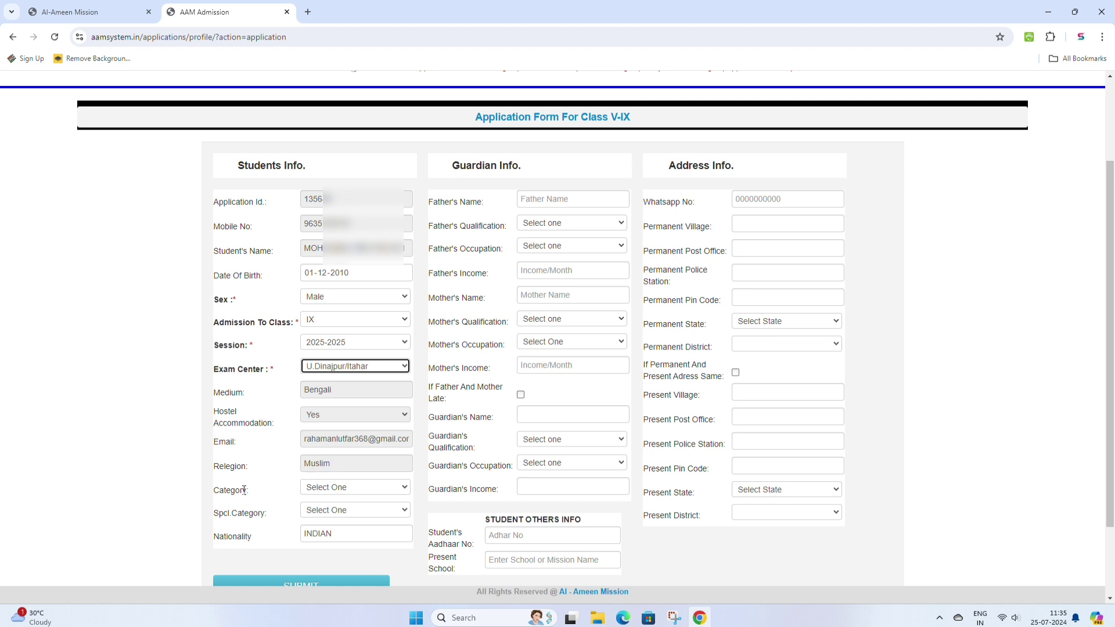
pyautogui.click(358, 495)
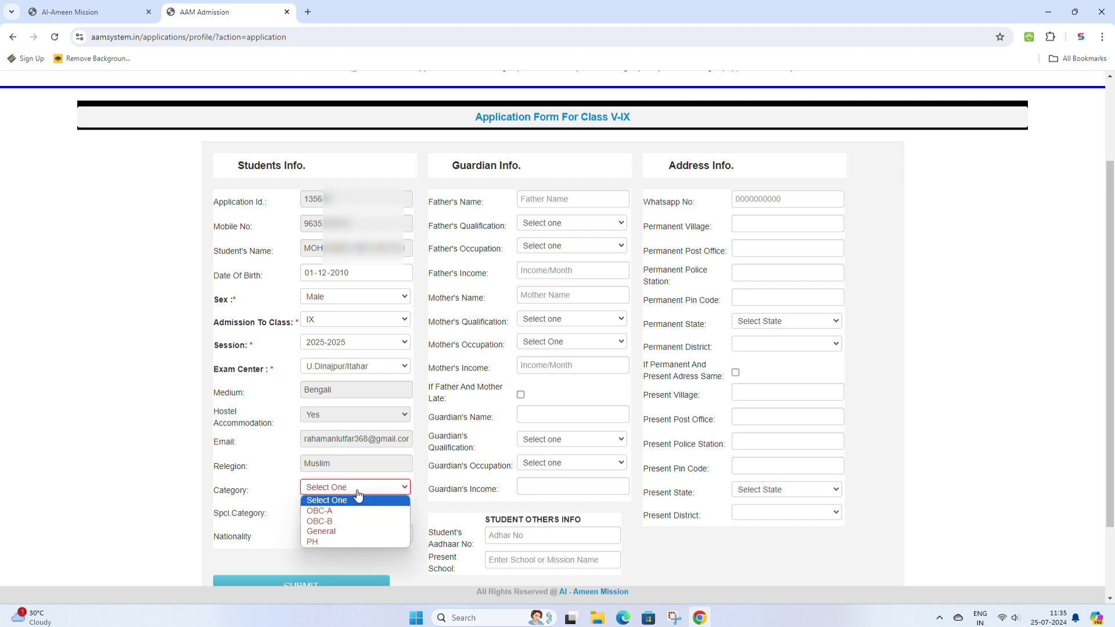
pyautogui.click(330, 532)
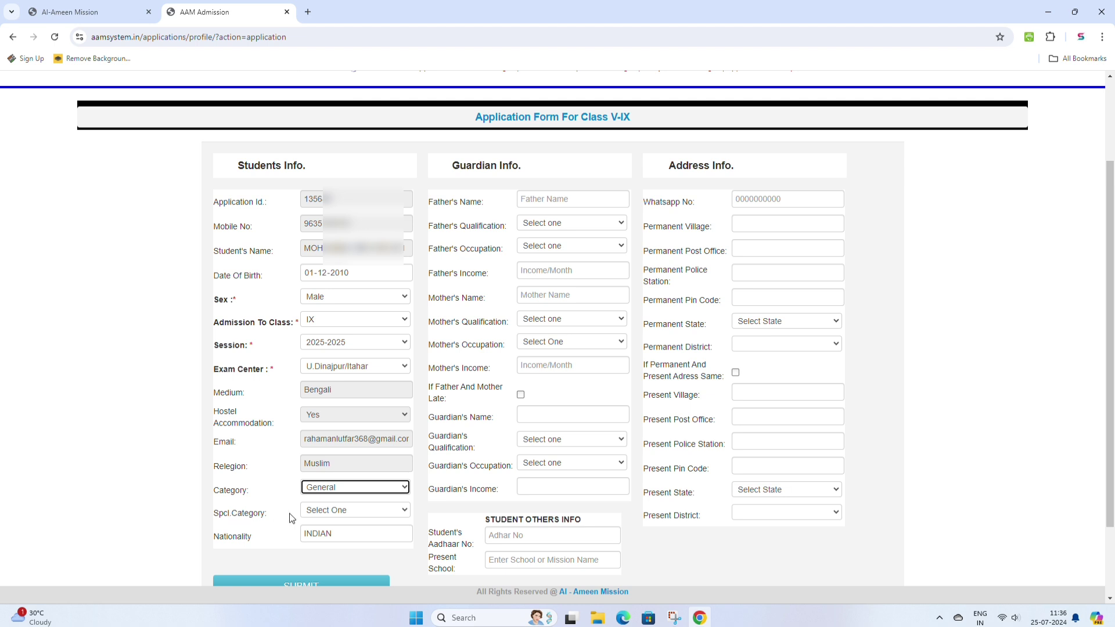
pyautogui.click(331, 510)
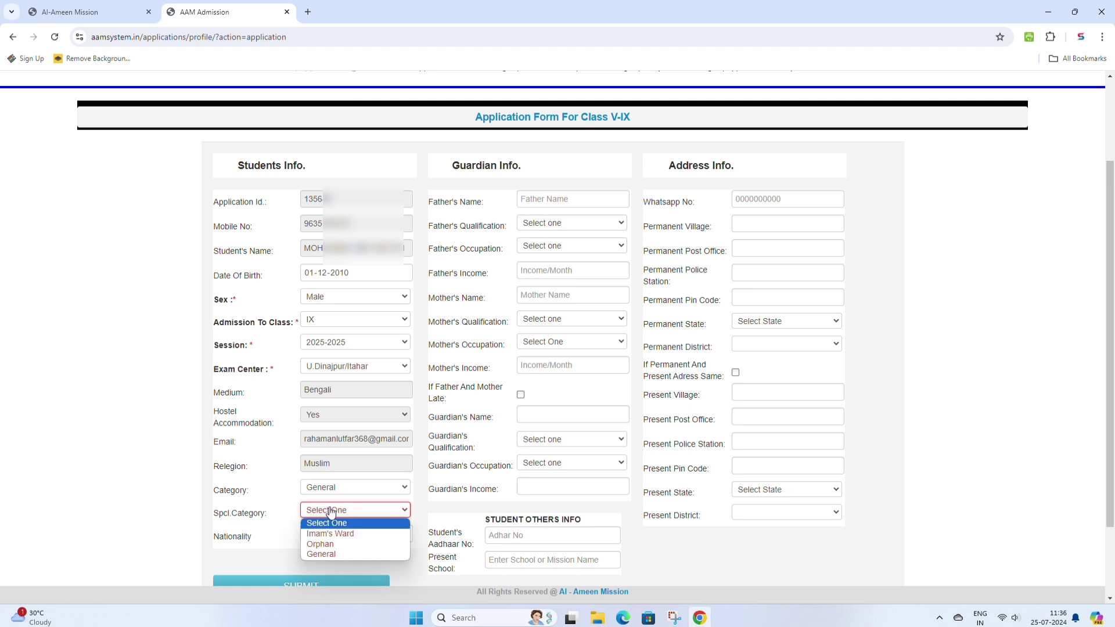
pyautogui.click(333, 556)
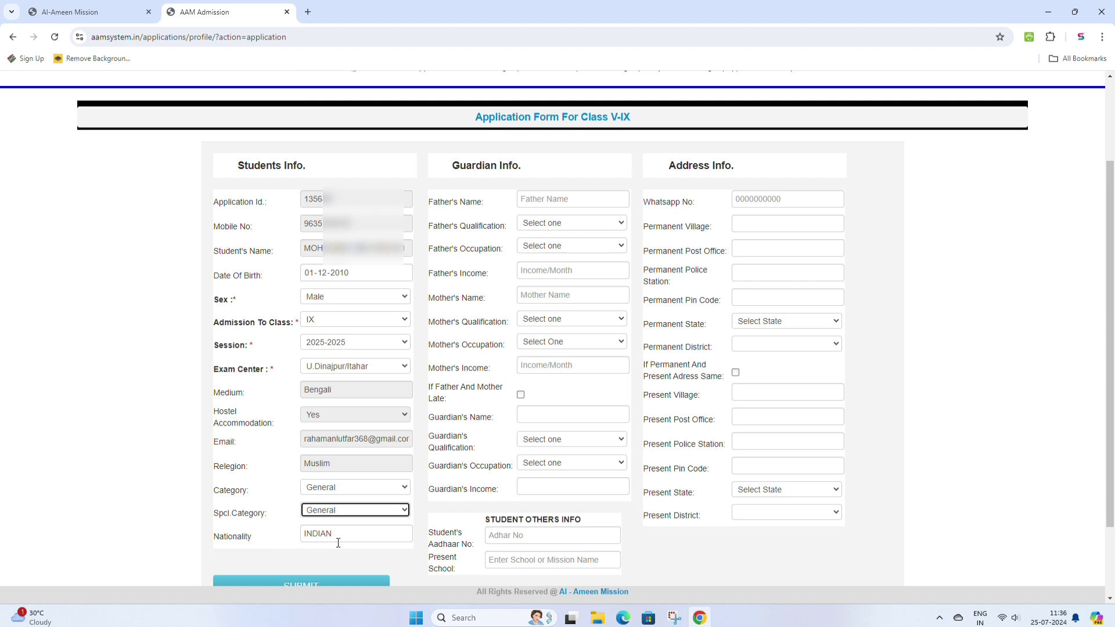
# - Enter the father's name, qualification Higher Secondary, occupation Agriculter and income 120000
pyautogui.scroll(-1, 340, 533)
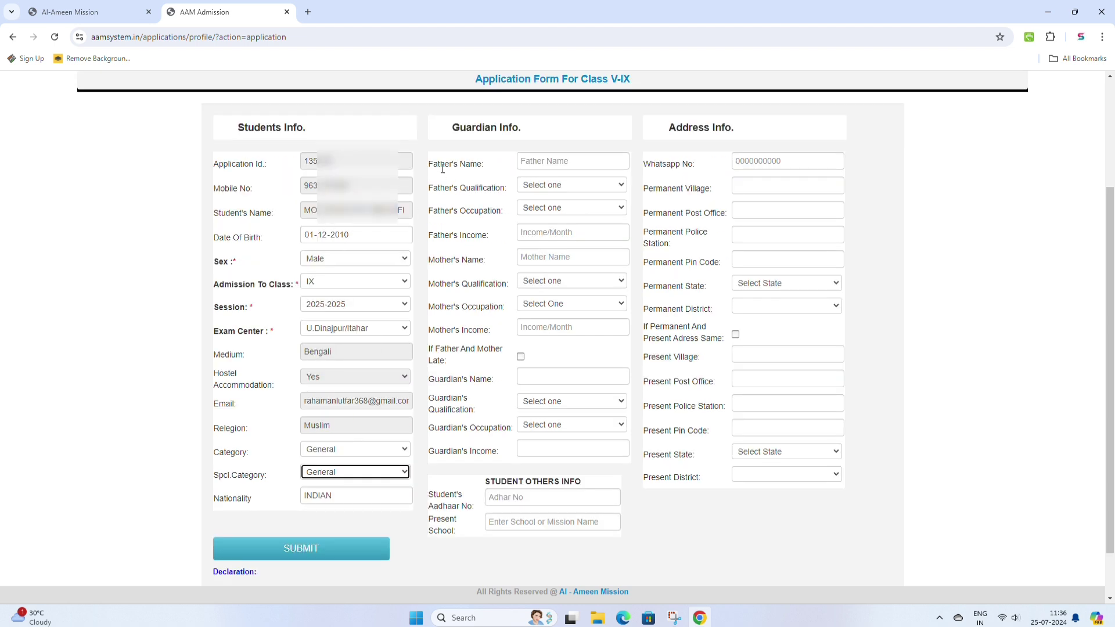
pyautogui.click(533, 162)
pyautogui.click(563, 188)
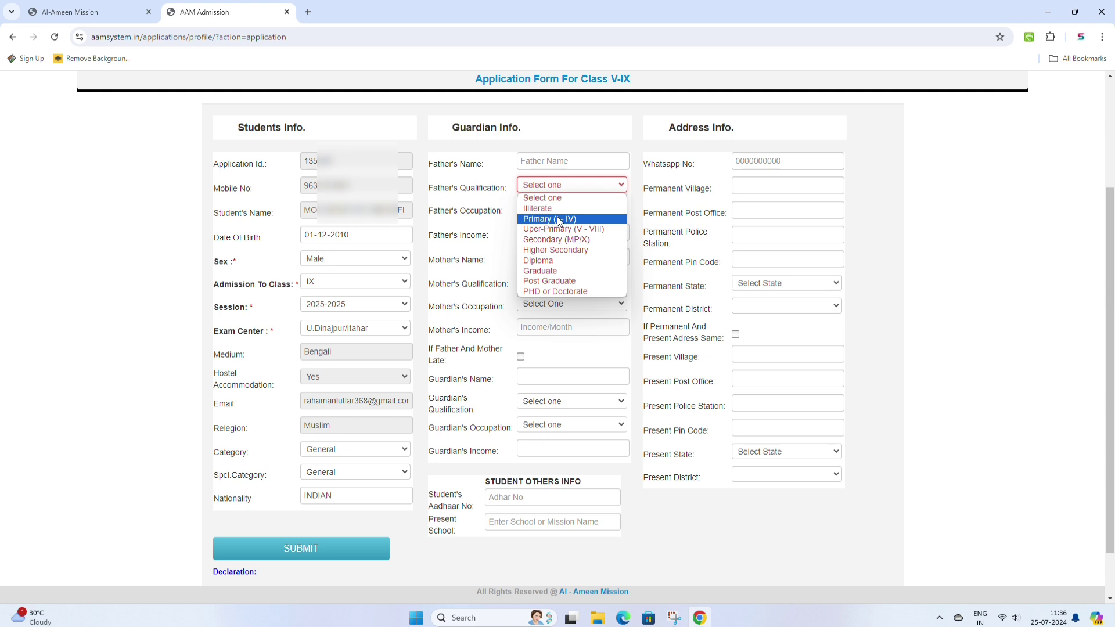
pyautogui.click(556, 251)
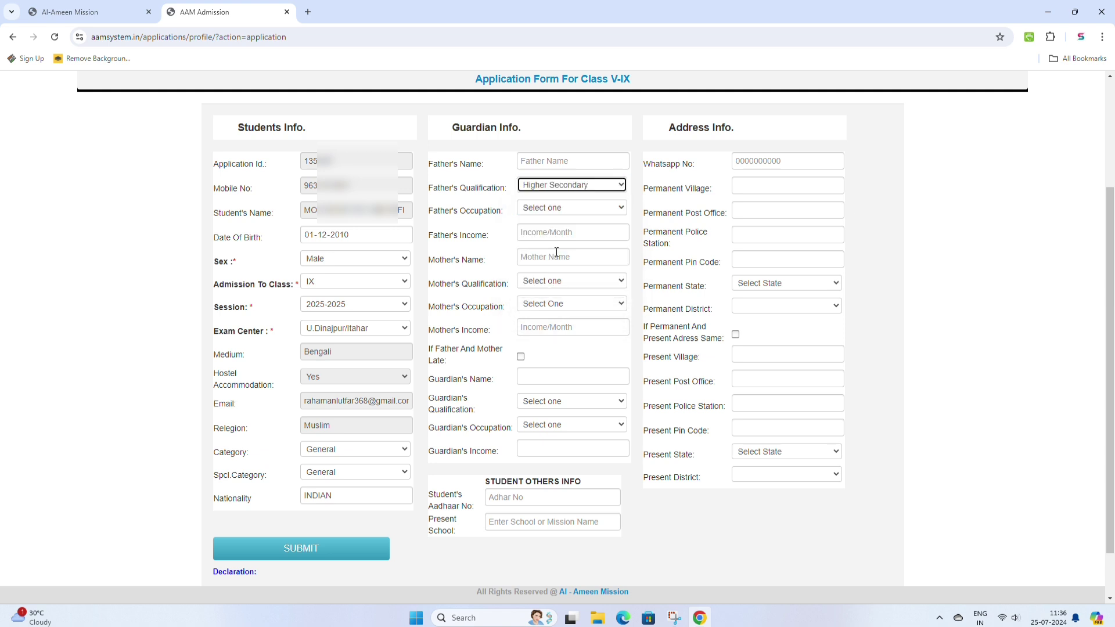
pyautogui.click(549, 210)
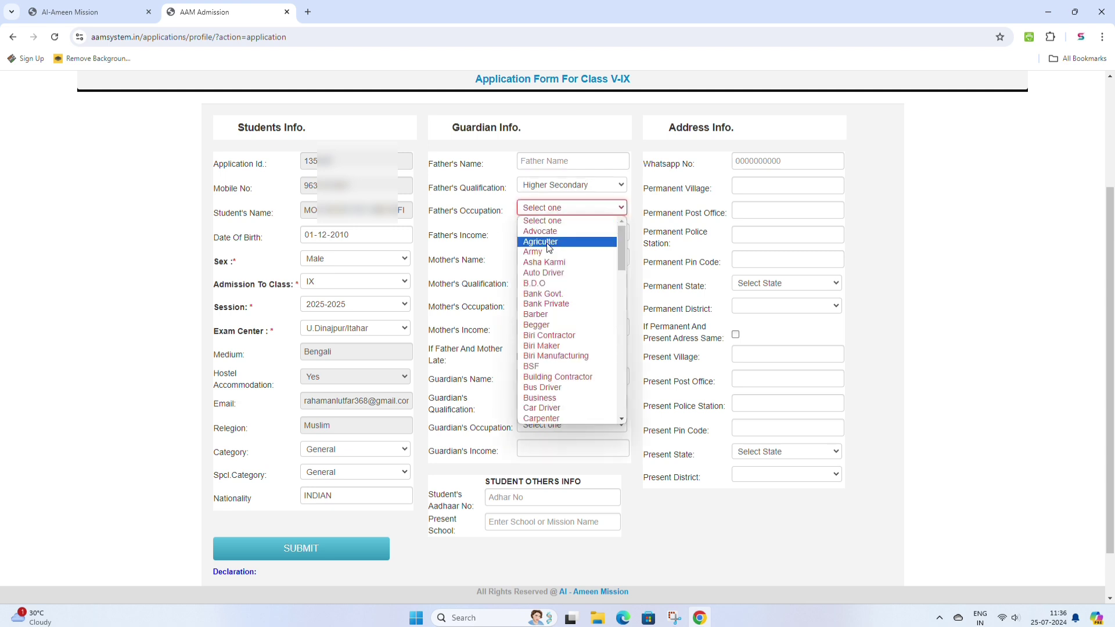
pyautogui.click(547, 242)
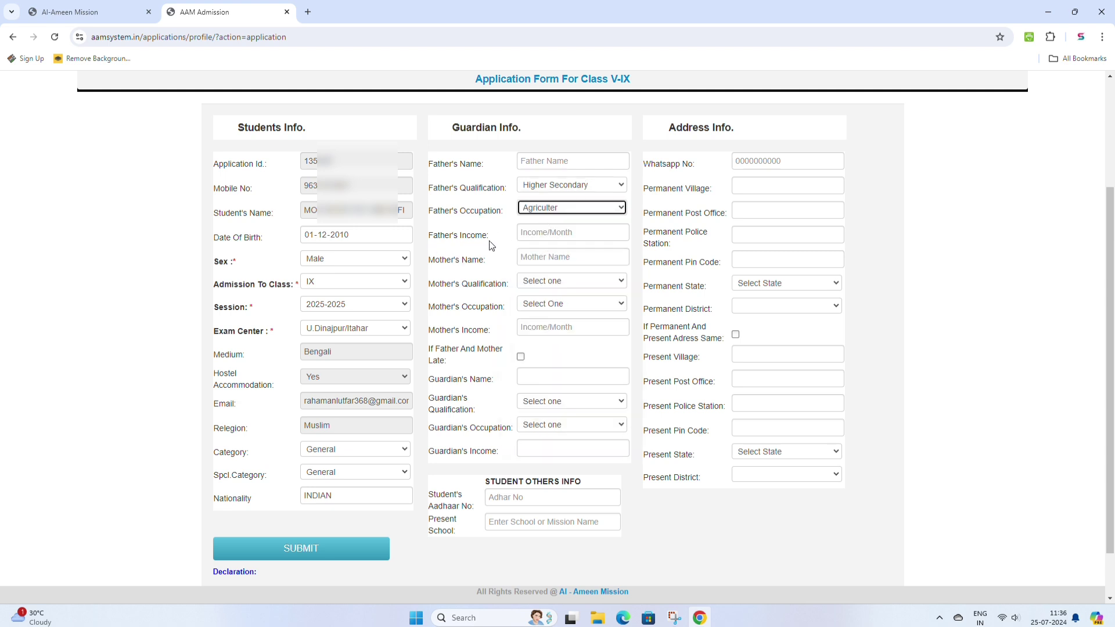
pyautogui.click(534, 233)
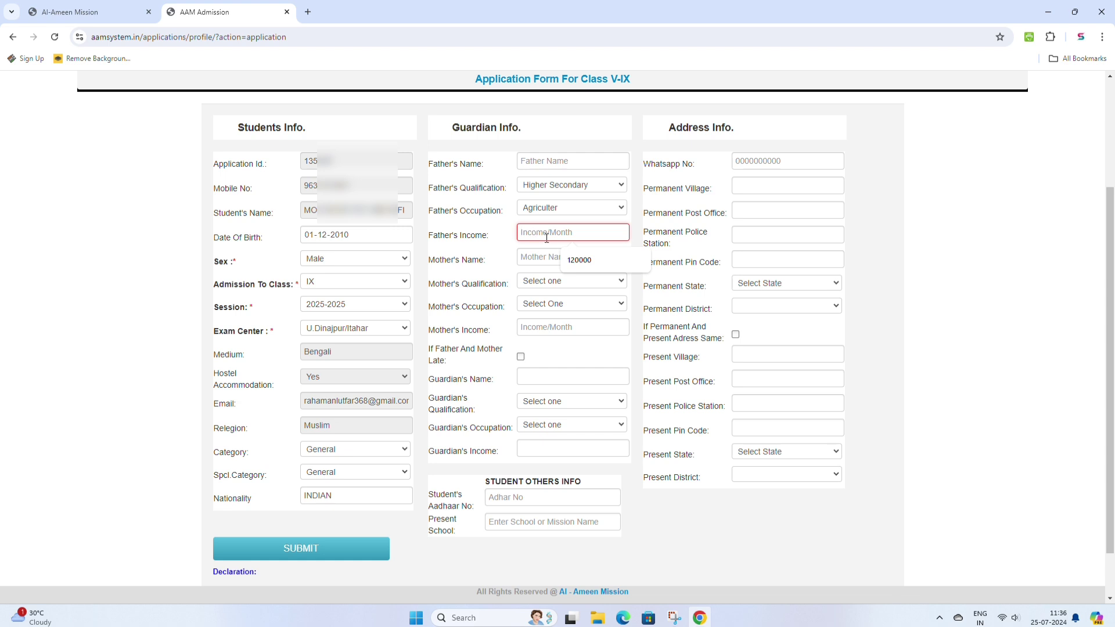
pyautogui.click(578, 260)
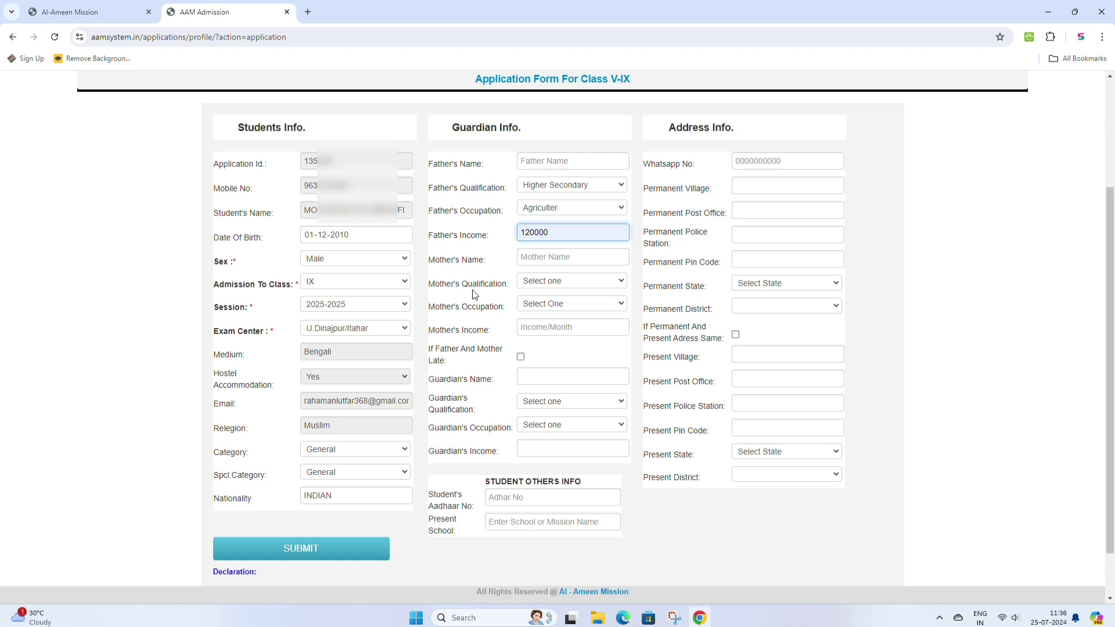
# - Set mother's qualification Uper-Primary (V - VIII), occupation House Wife and income 0
pyautogui.click(560, 282)
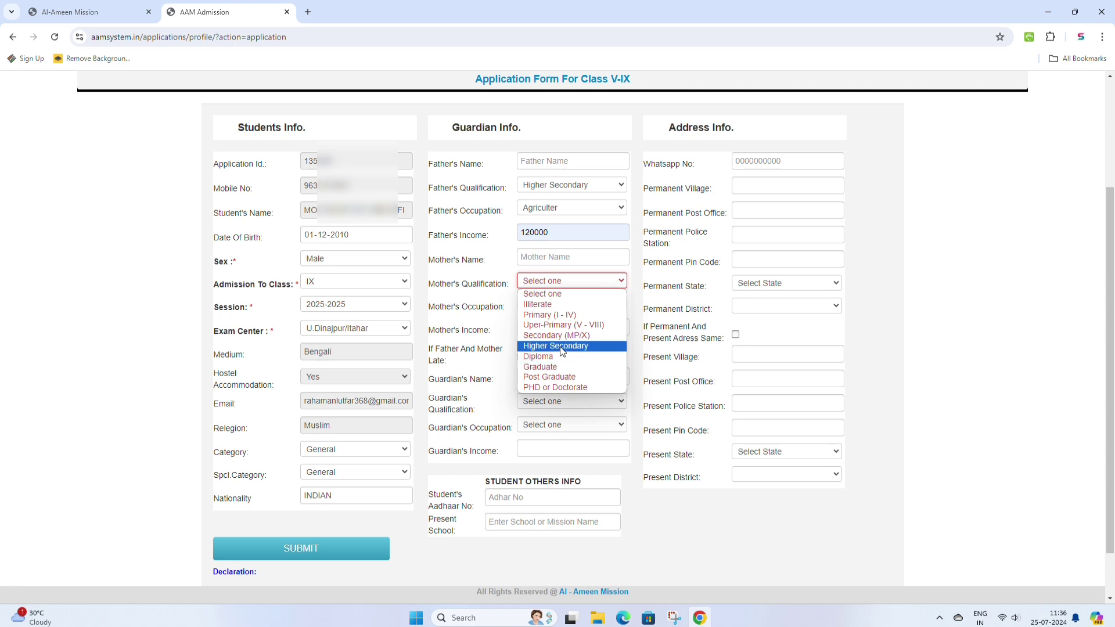
pyautogui.click(561, 346)
pyautogui.click(572, 281)
pyautogui.click(577, 325)
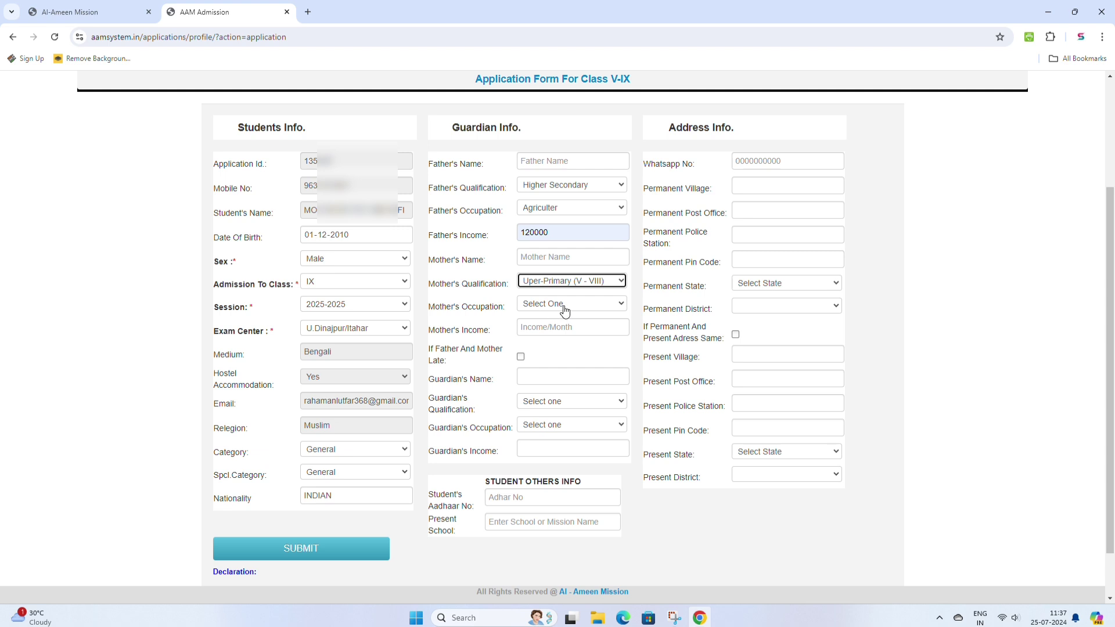
pyautogui.click(563, 307)
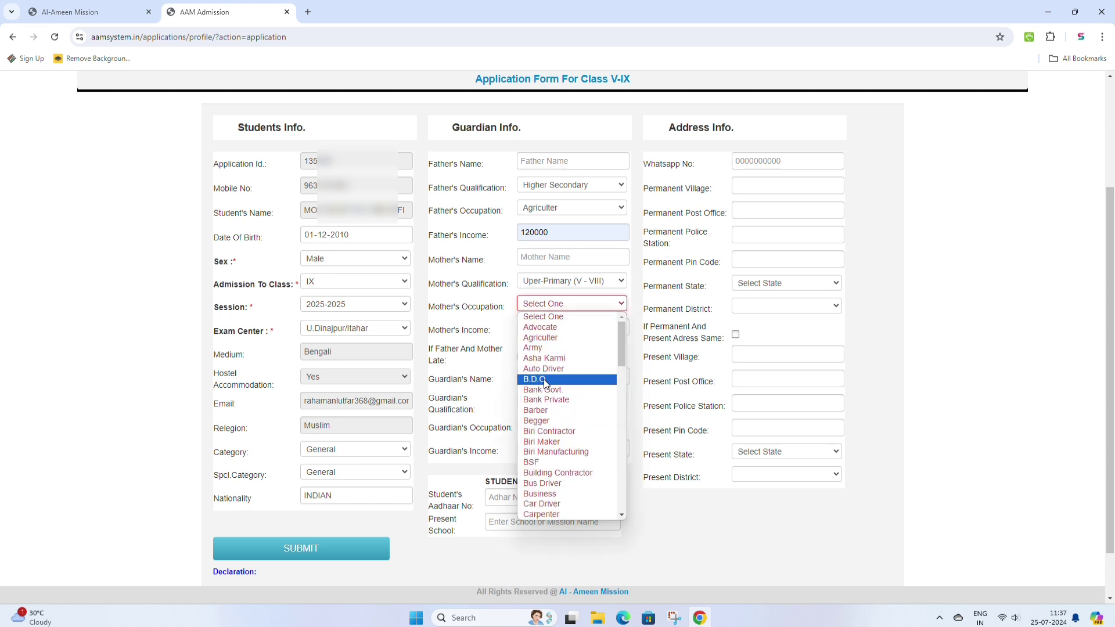
pyautogui.scroll(-10, 547, 380)
pyautogui.scroll(3, 551, 370)
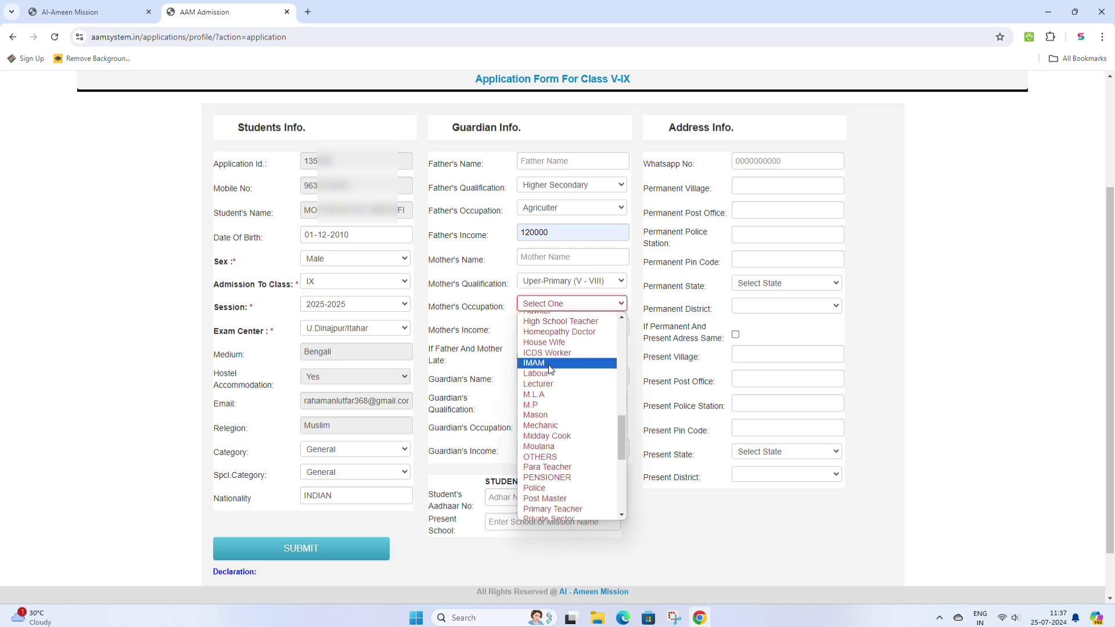
pyautogui.click(550, 342)
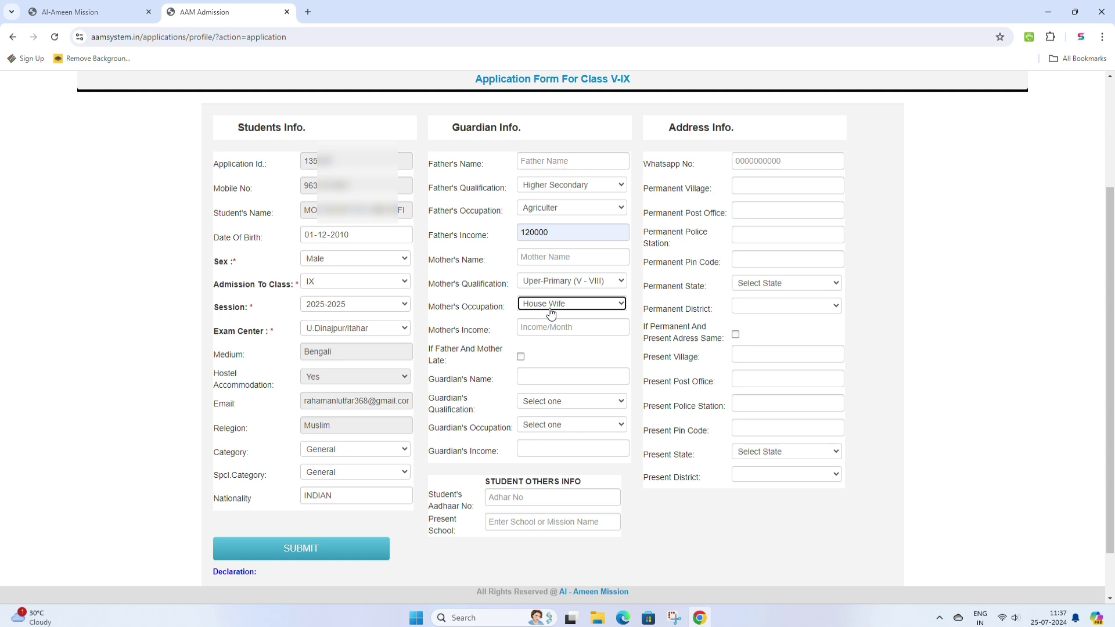
pyautogui.click(532, 327)
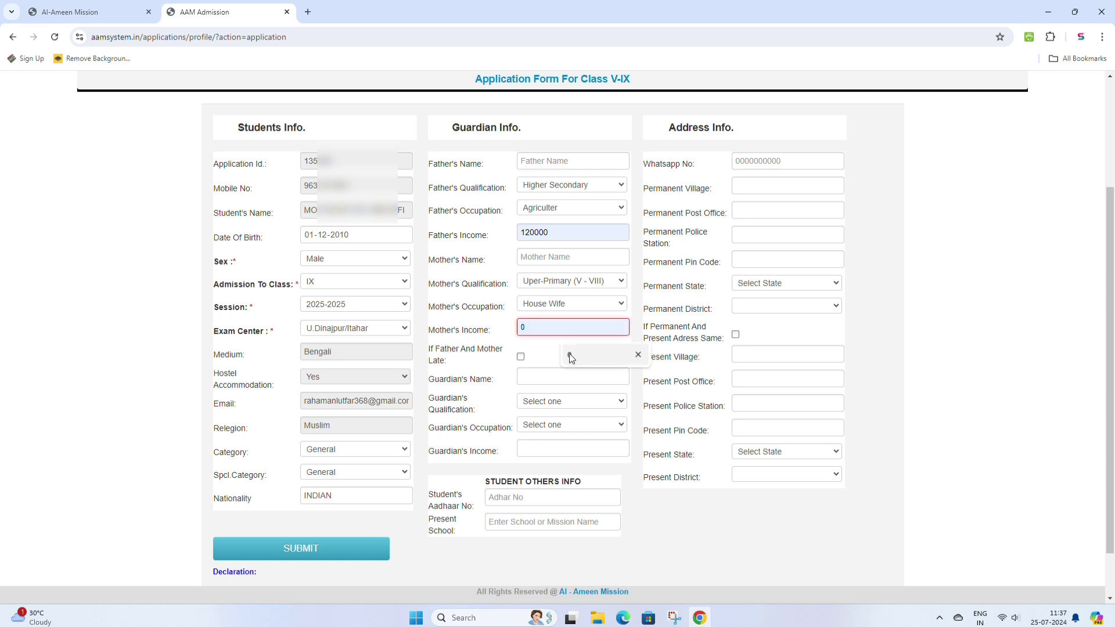
pyautogui.click(569, 355)
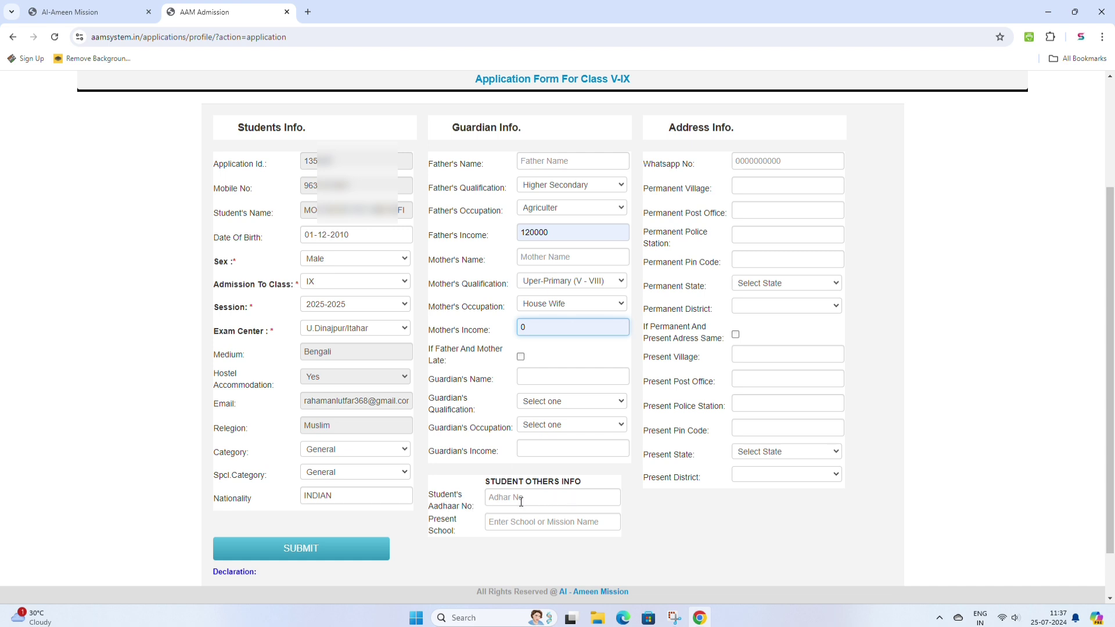
# - Enter the student's Aadhaar number and set present school to LAHUCHAR HIGH SCHOOL
pyautogui.click(502, 497)
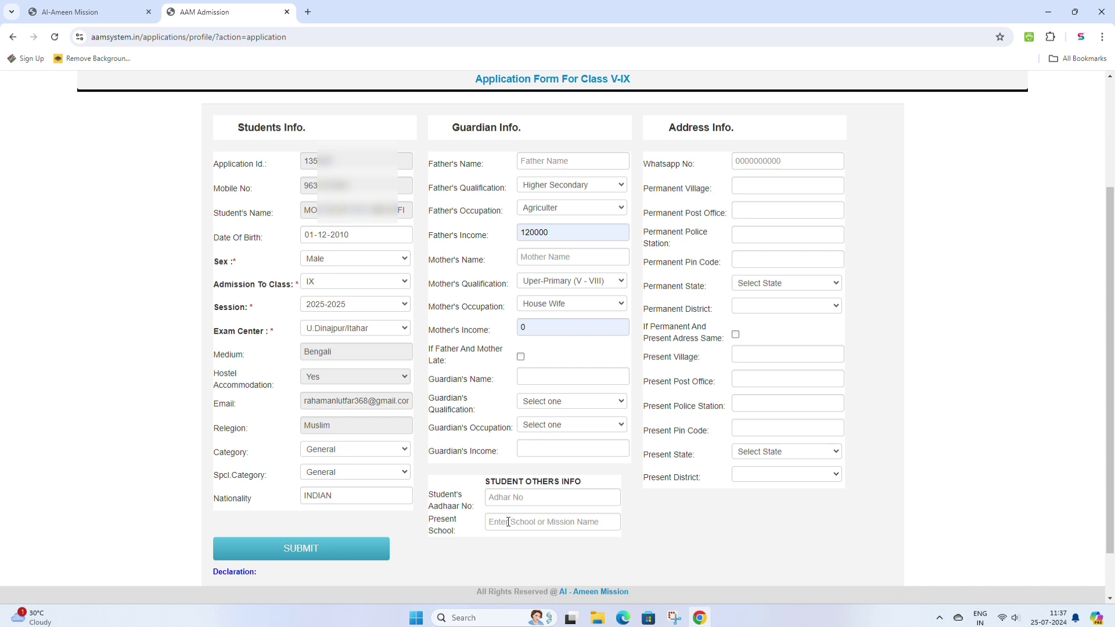
pyautogui.click(508, 522)
pyautogui.click(571, 547)
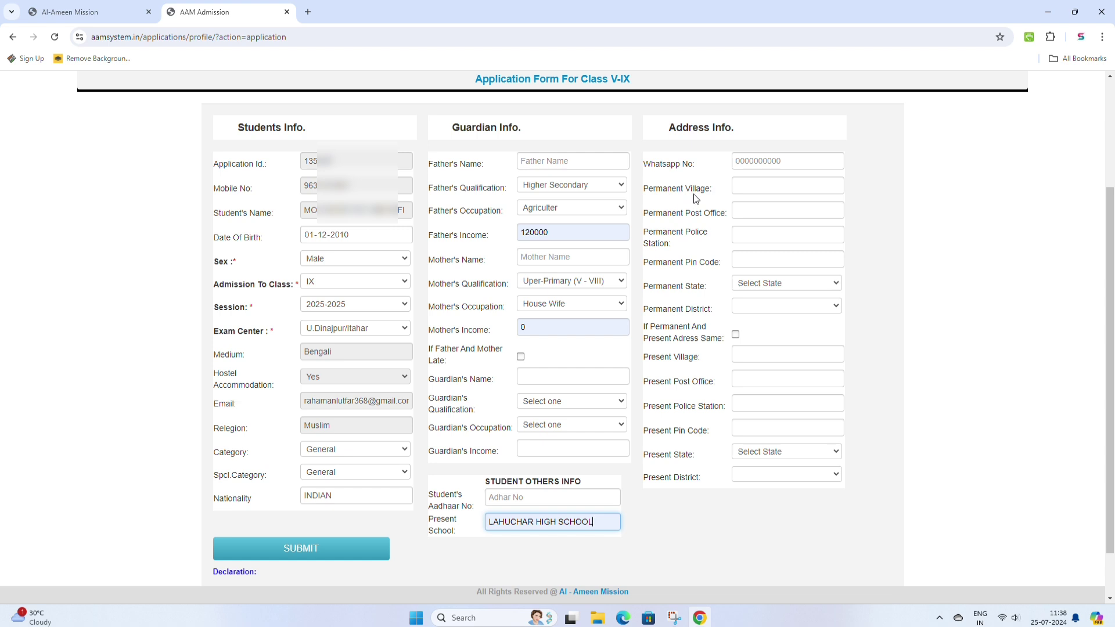
# - Fill the permanent village, post office, police station and pin code from saved entries
pyautogui.click(745, 184)
pyautogui.click(802, 216)
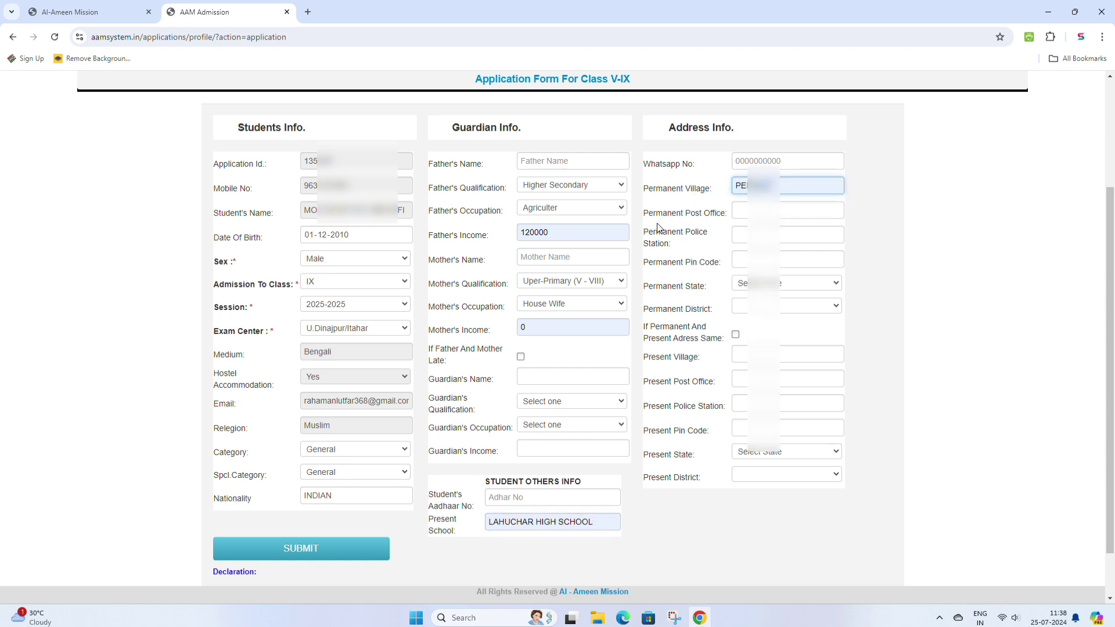
pyautogui.click(735, 215)
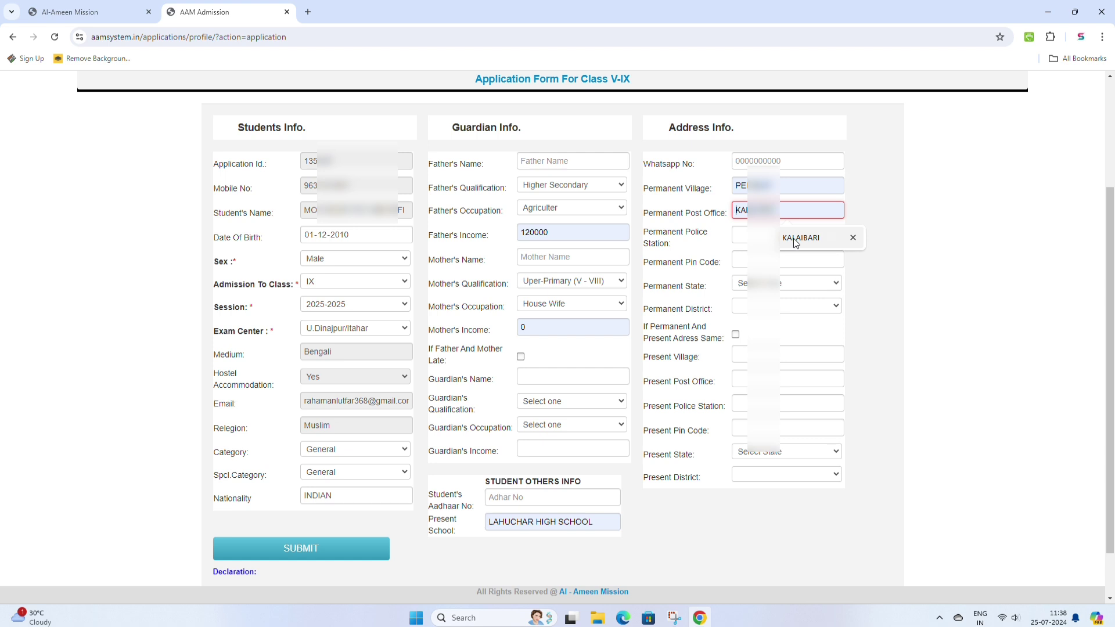
pyautogui.click(795, 242)
pyautogui.click(757, 236)
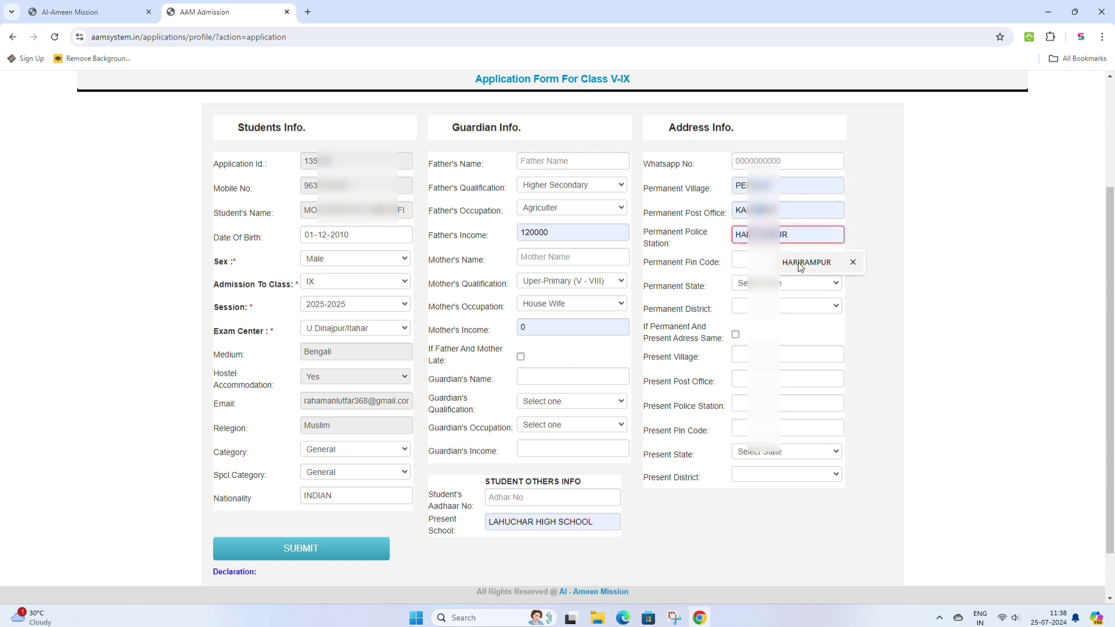
pyautogui.click(807, 262)
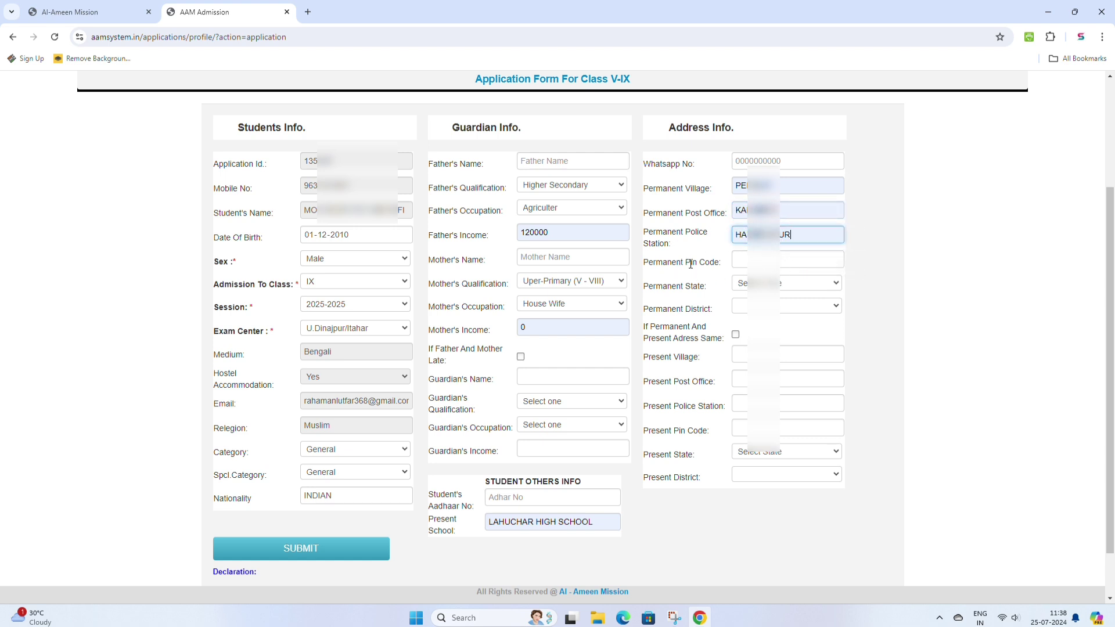
pyautogui.click(754, 263)
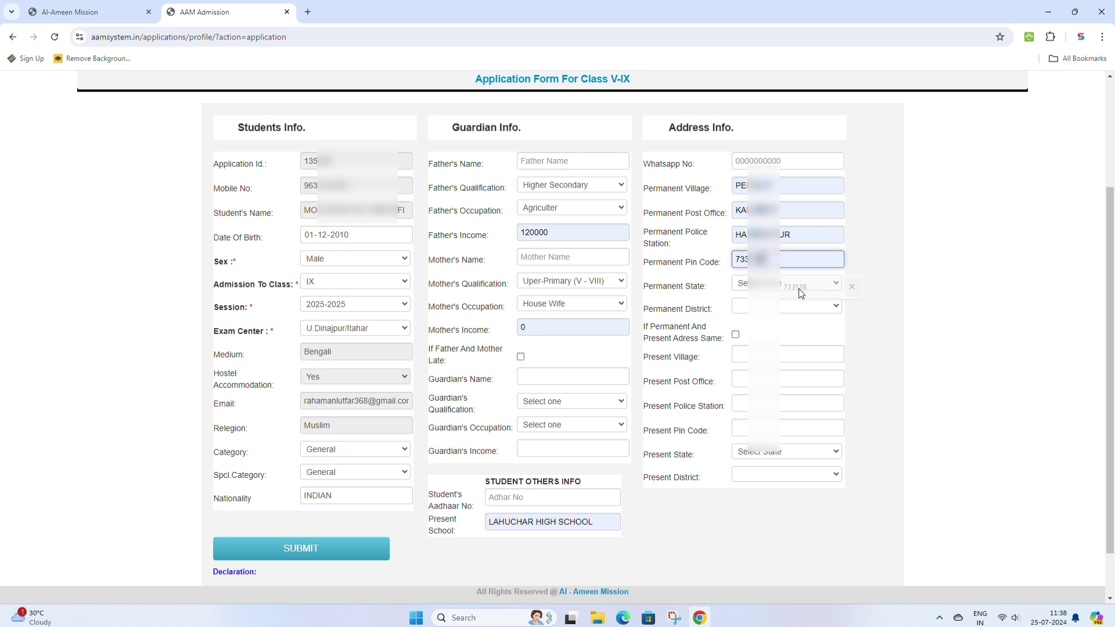
pyautogui.click(801, 292)
# - Set permanent state WEST BENGAL and district Dakshin Dinajpur, then copy it to present address
pyautogui.click(760, 284)
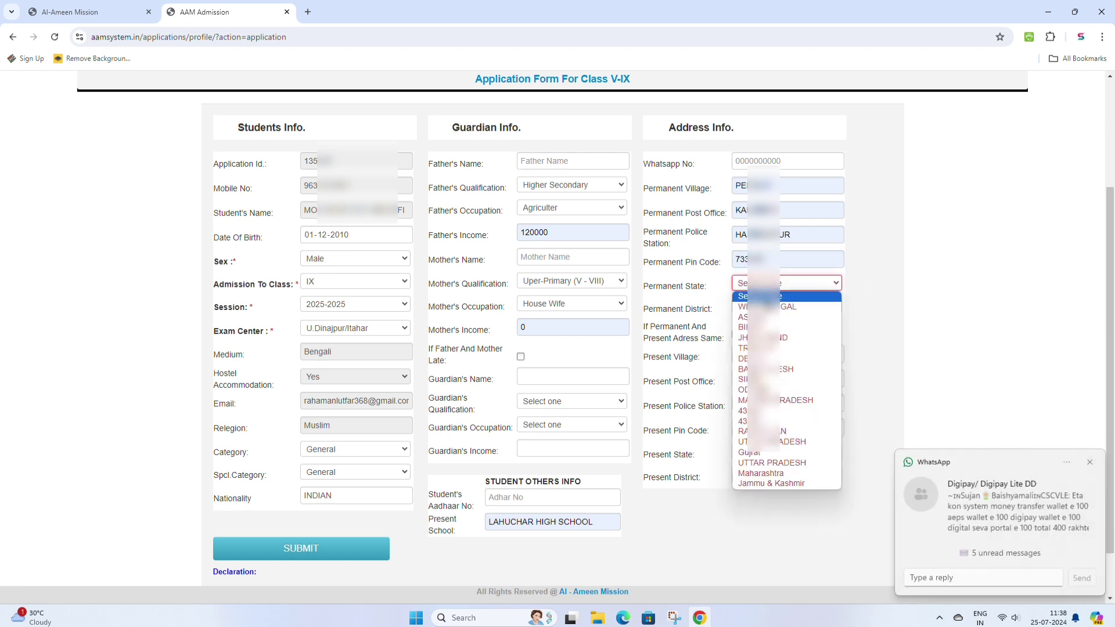
pyautogui.click(761, 306)
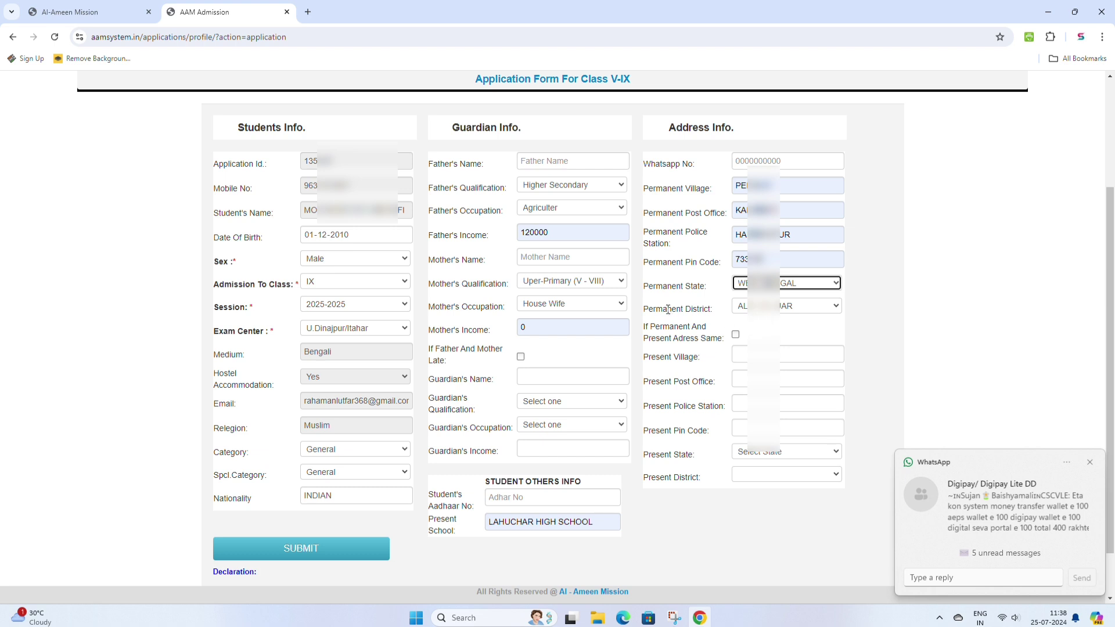
pyautogui.click(758, 308)
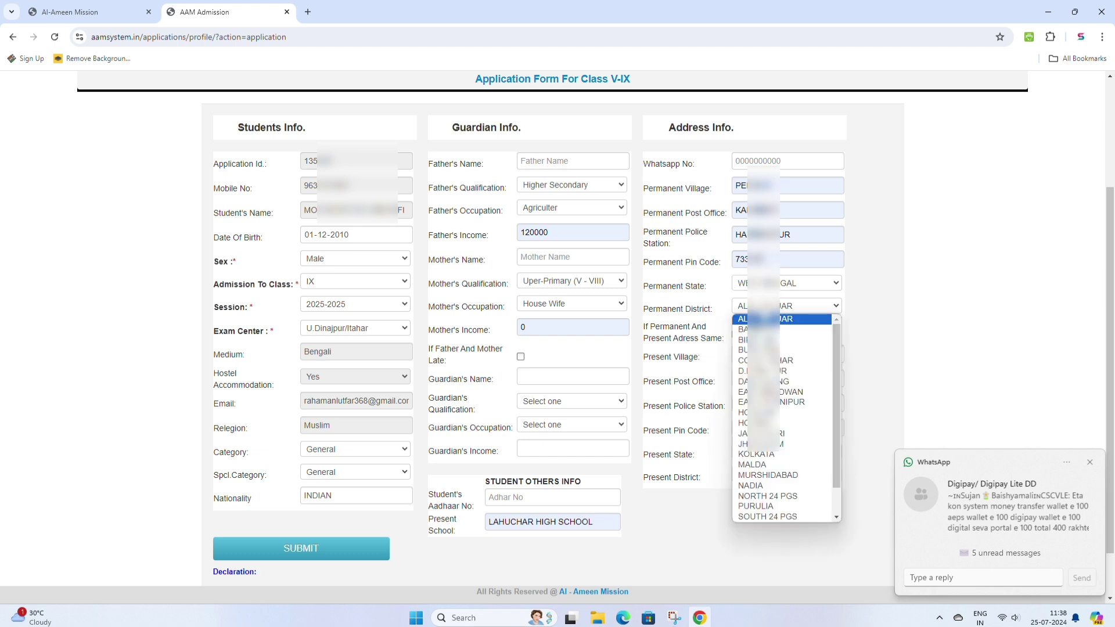
pyautogui.click(755, 370)
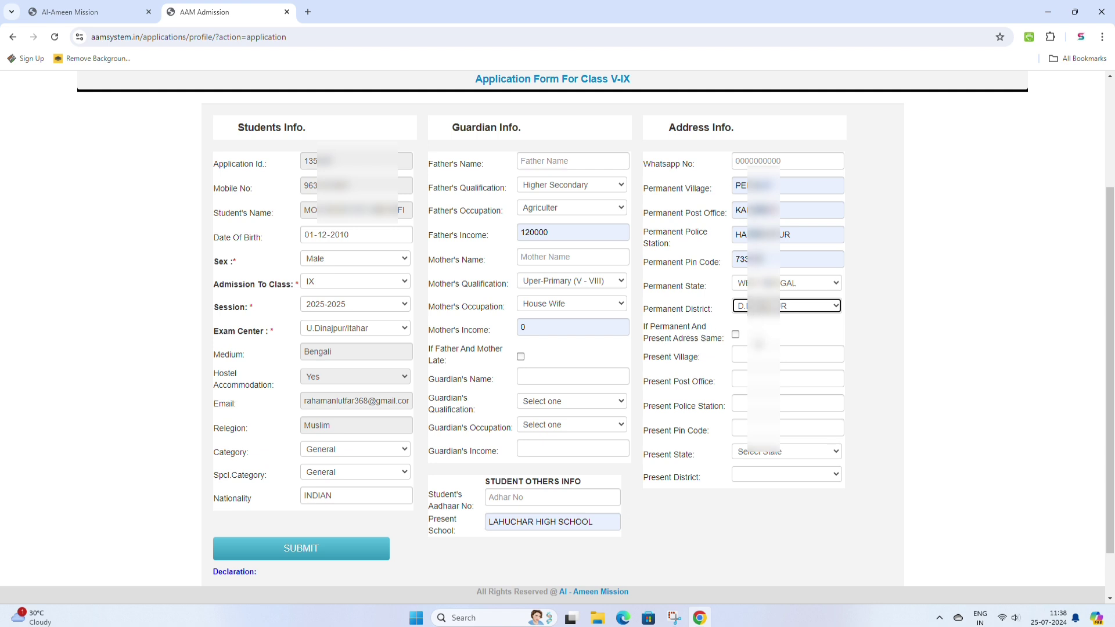
pyautogui.click(736, 335)
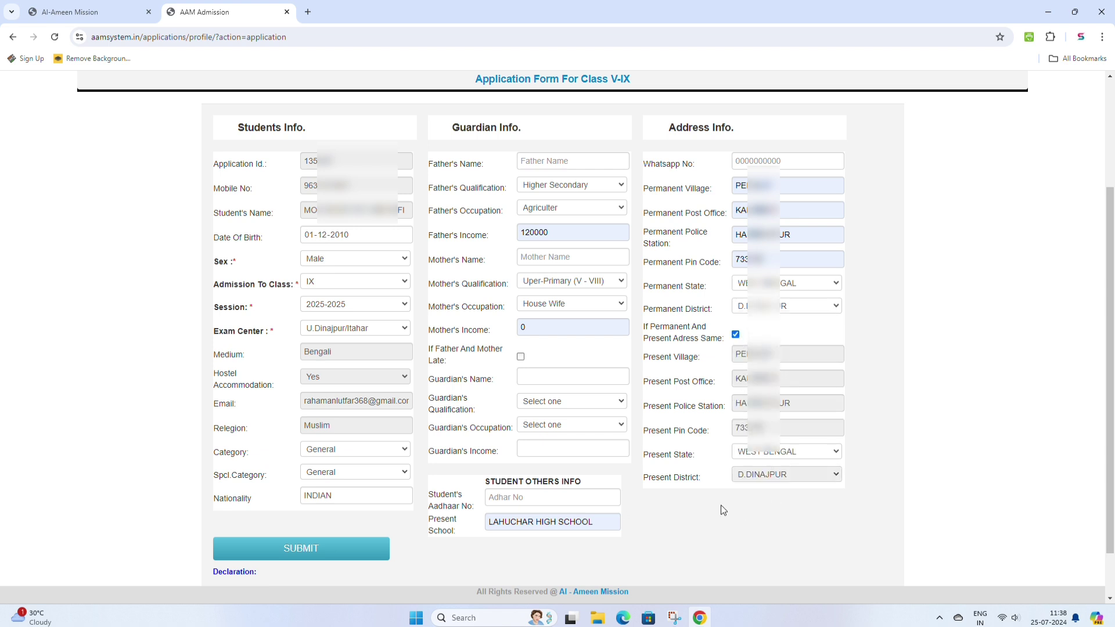
pyautogui.scroll(-1, 720, 505)
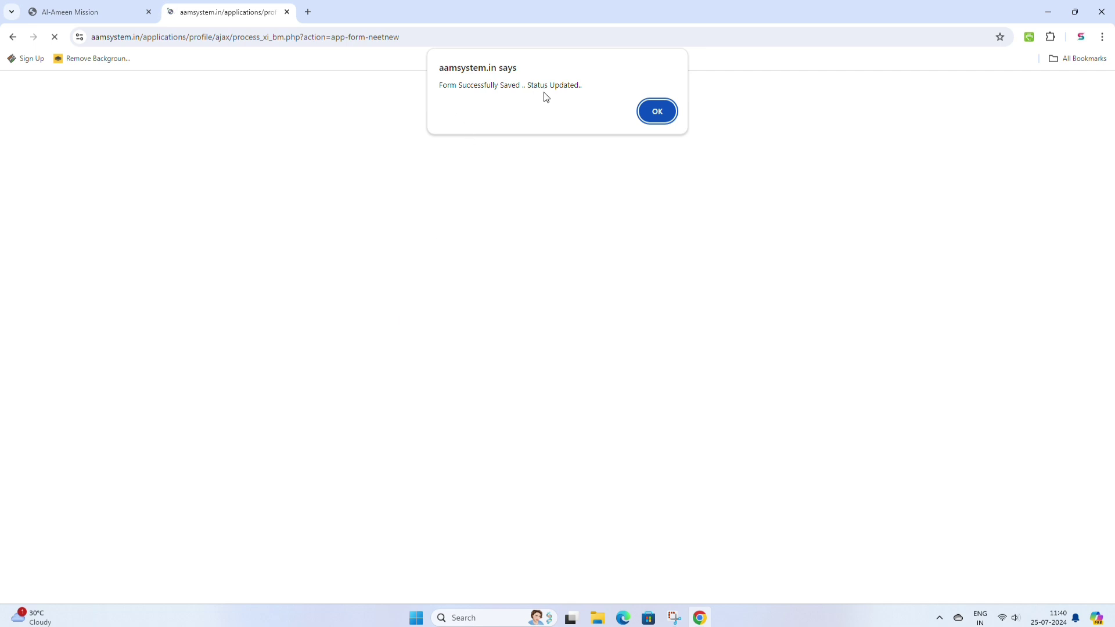
# - Dismiss the form-saved alert and go to Upload Document's Photo & Signature page
pyautogui.click(659, 113)
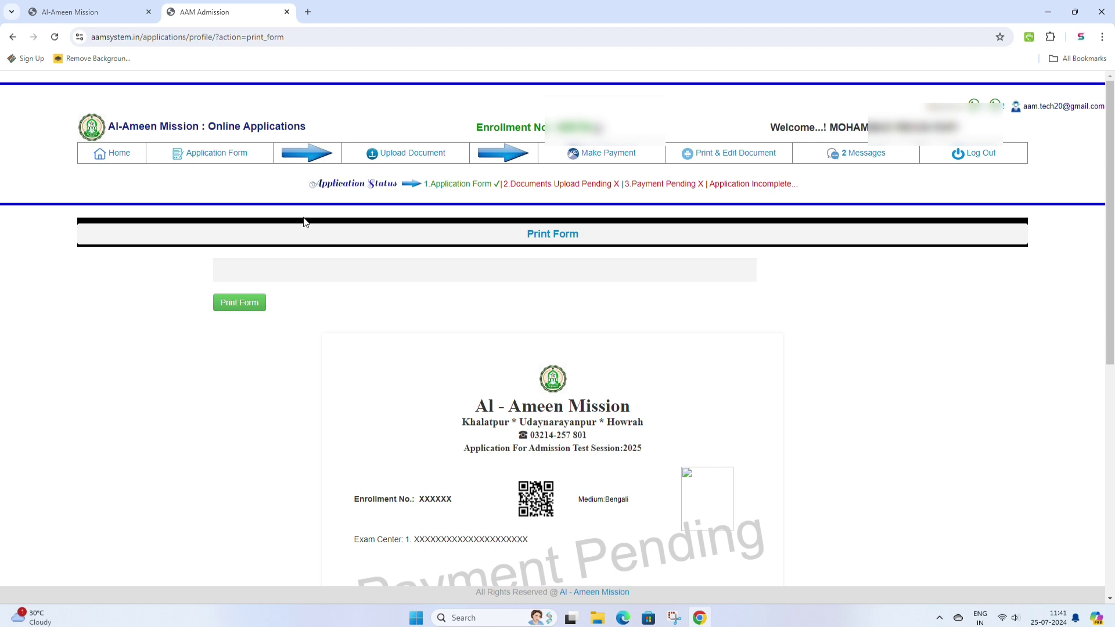
pyautogui.moveTo(377, 160)
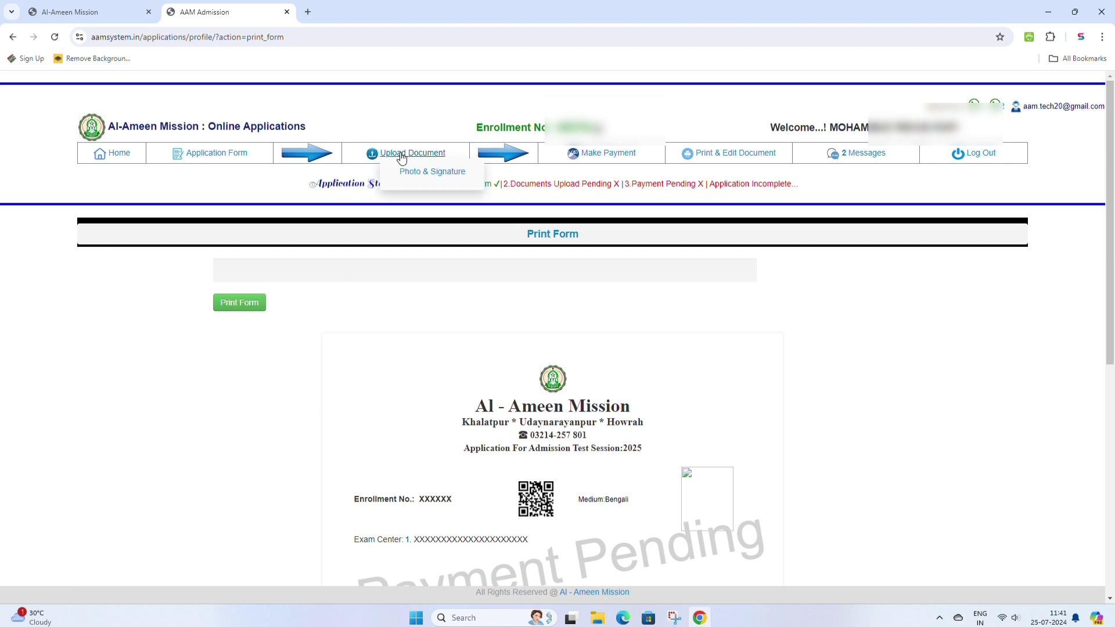
pyautogui.click(433, 173)
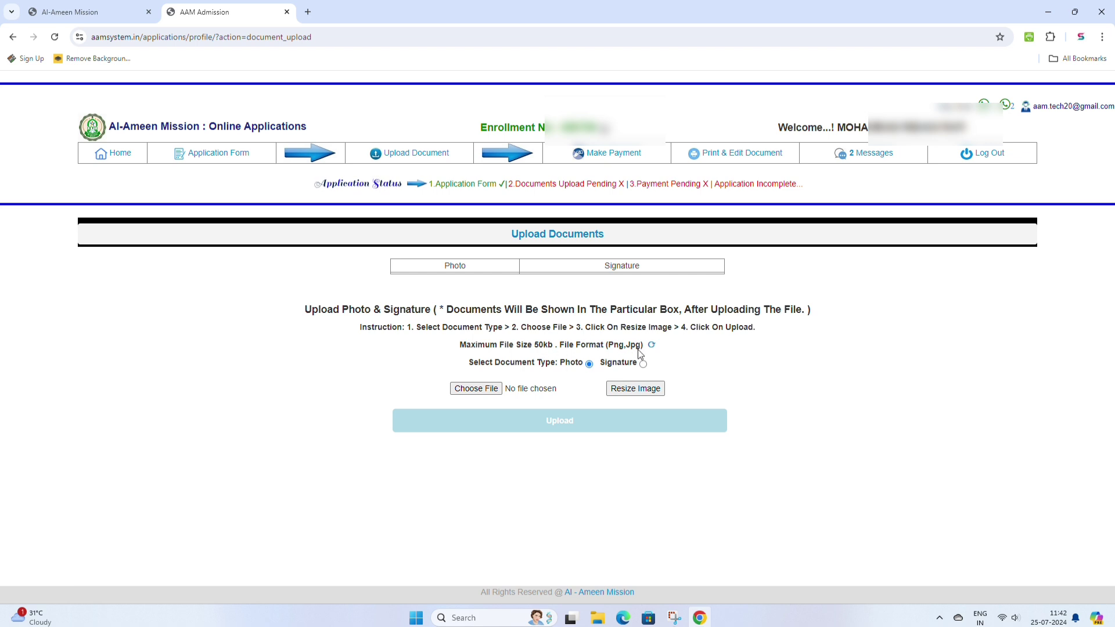
# - Upload the student's photo file from the Downloads folder
pyautogui.click(481, 389)
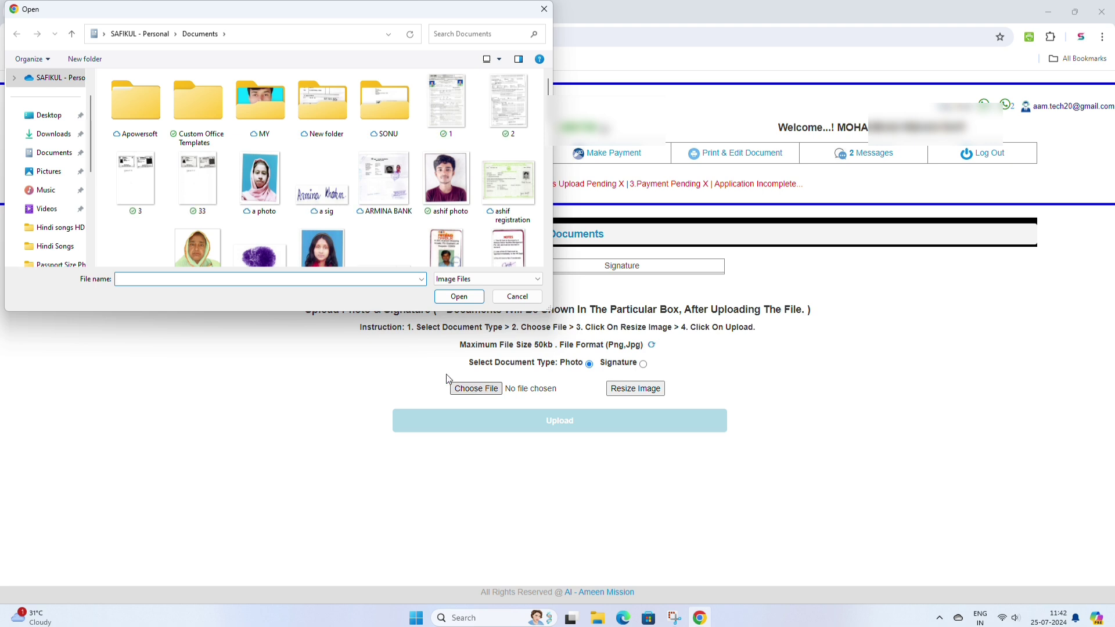
pyautogui.click(54, 140)
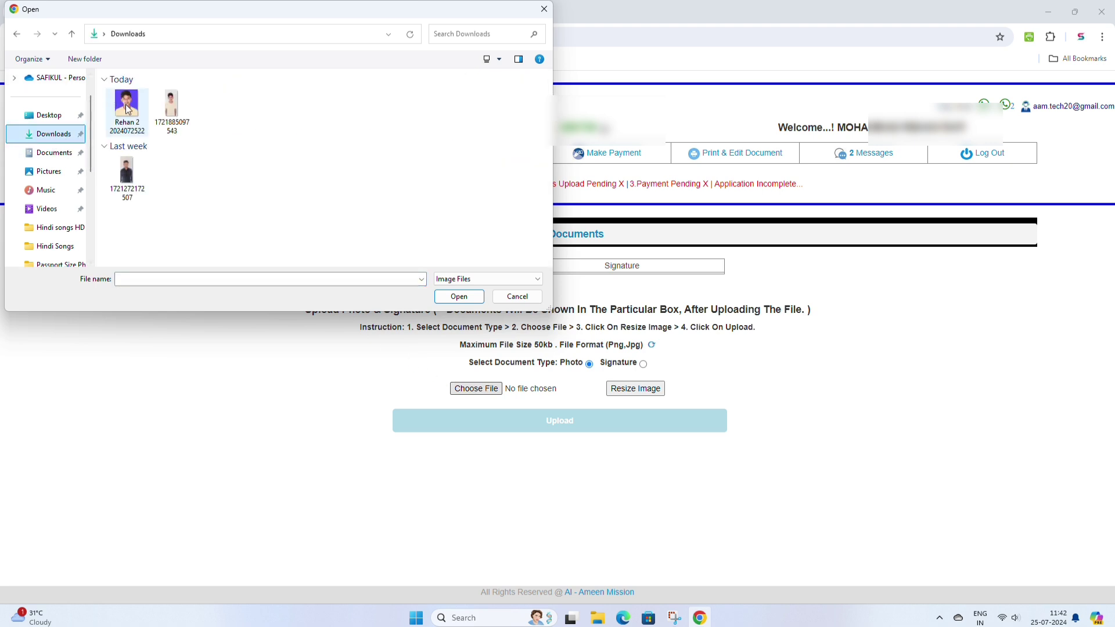
pyautogui.click(127, 108)
pyautogui.click(469, 296)
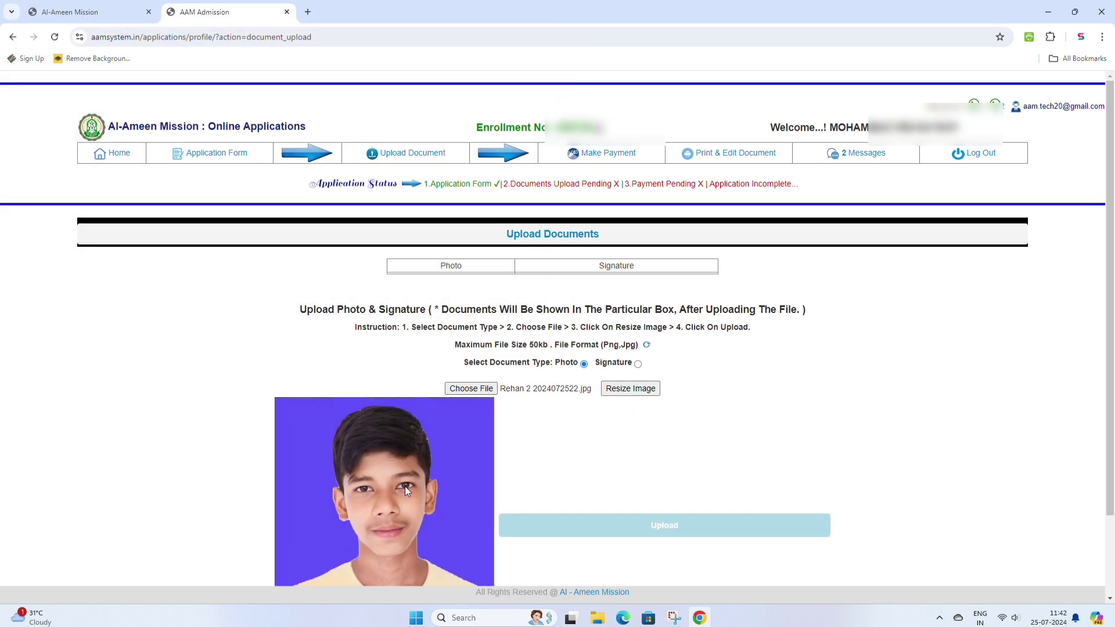
pyautogui.scroll(-1, 406, 486)
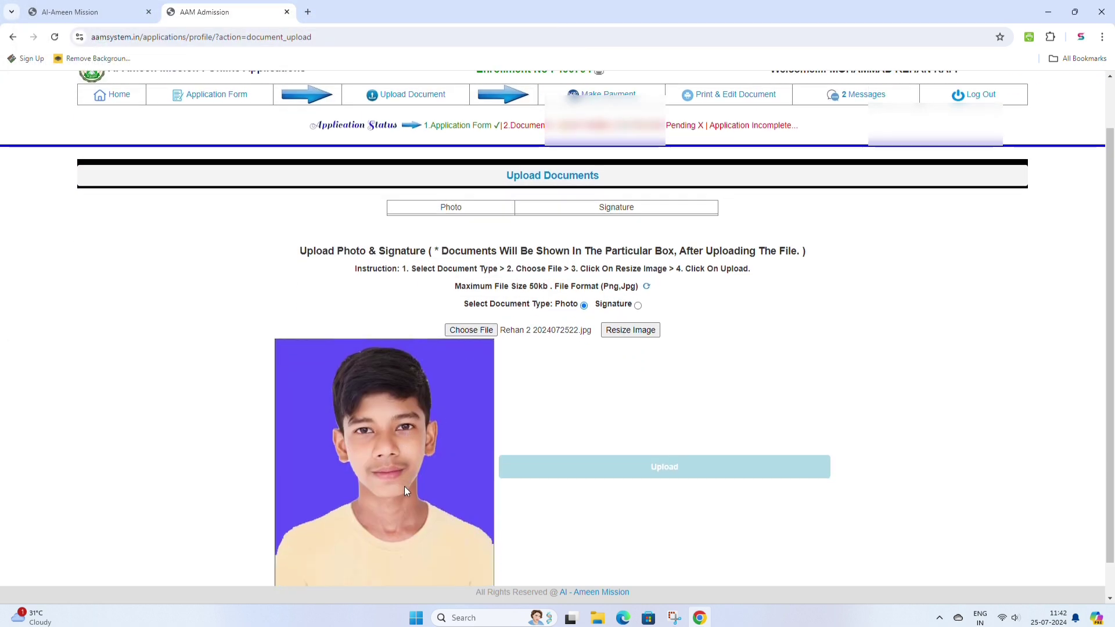
pyautogui.click(667, 472)
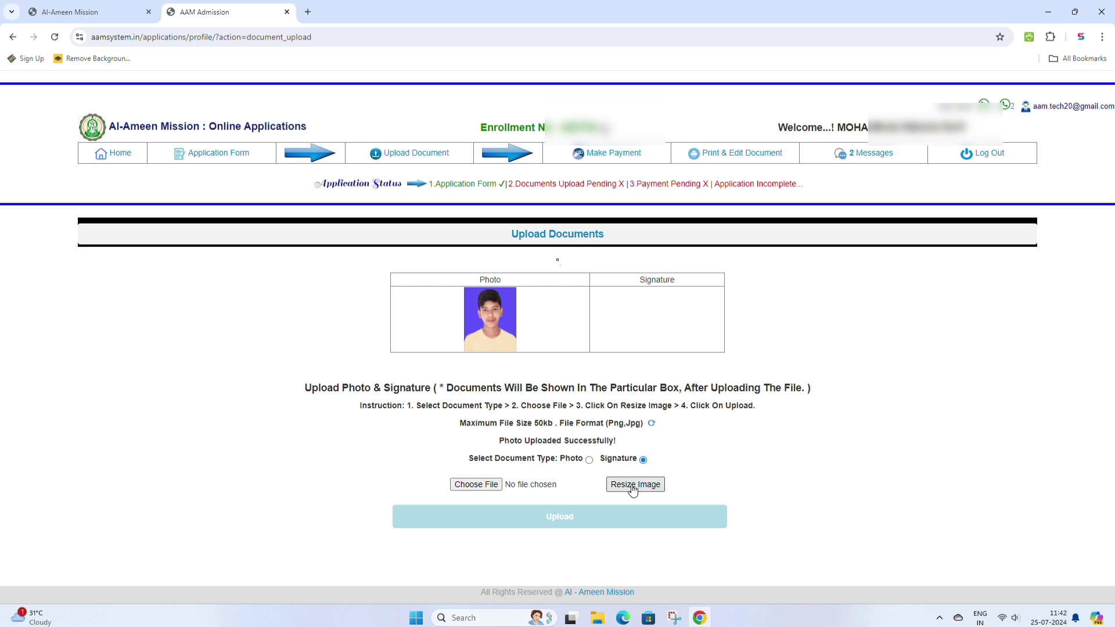
# - Upload the student's signature image file
pyautogui.click(480, 485)
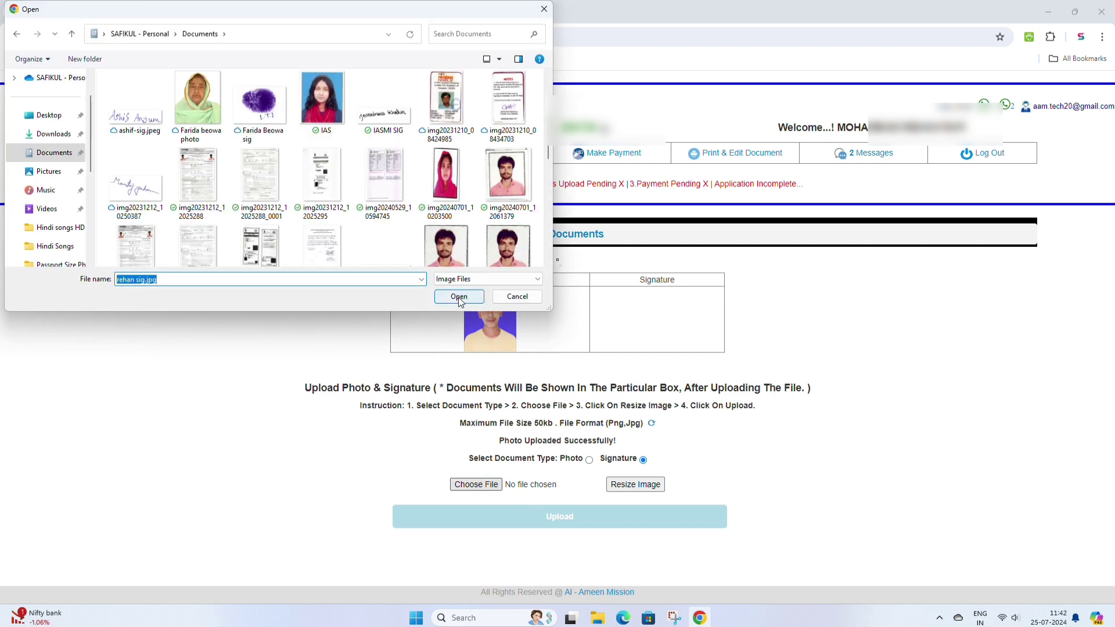
pyautogui.click(458, 298)
pyautogui.scroll(-1, 429, 447)
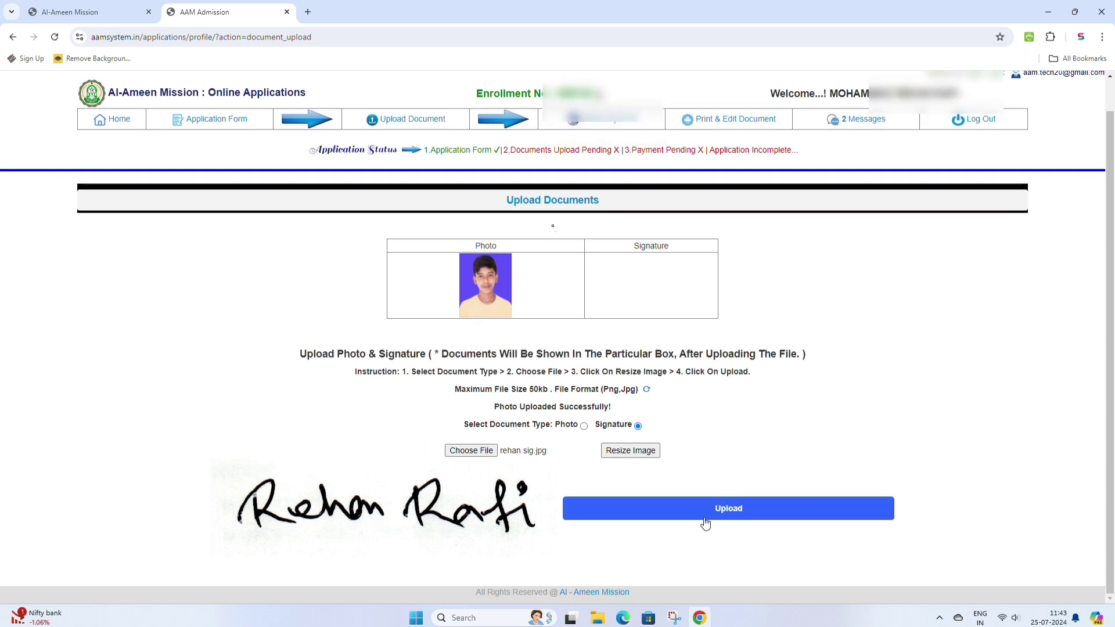
pyautogui.click(736, 516)
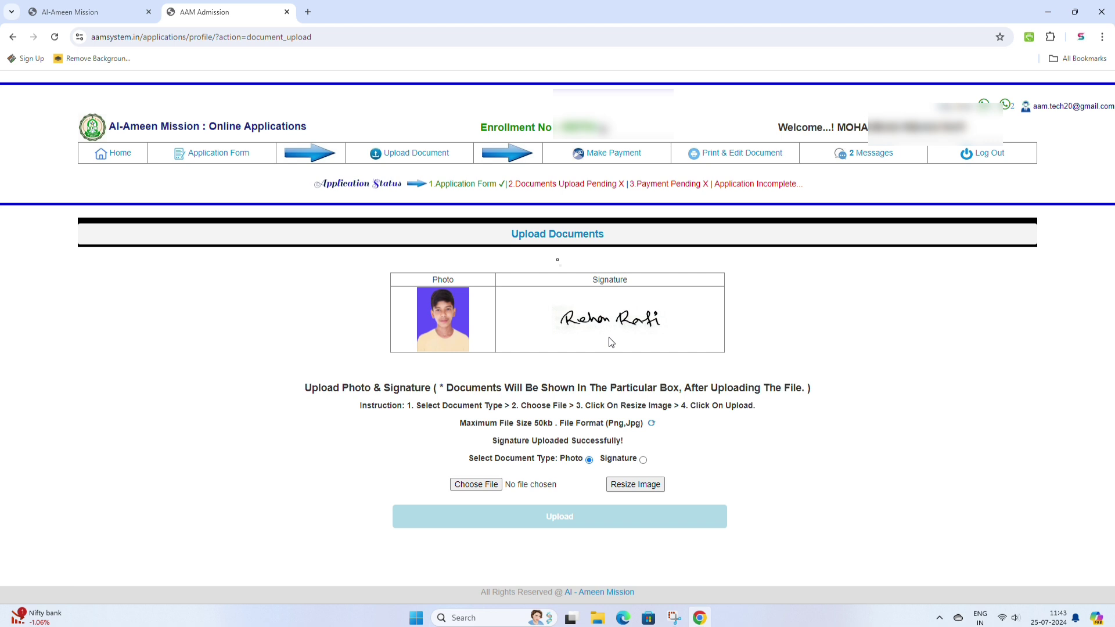
# - Confirm the ₹300 application fee payment details to open the Instamojo checkout for Al Ameen Mission Trust
pyautogui.click(615, 155)
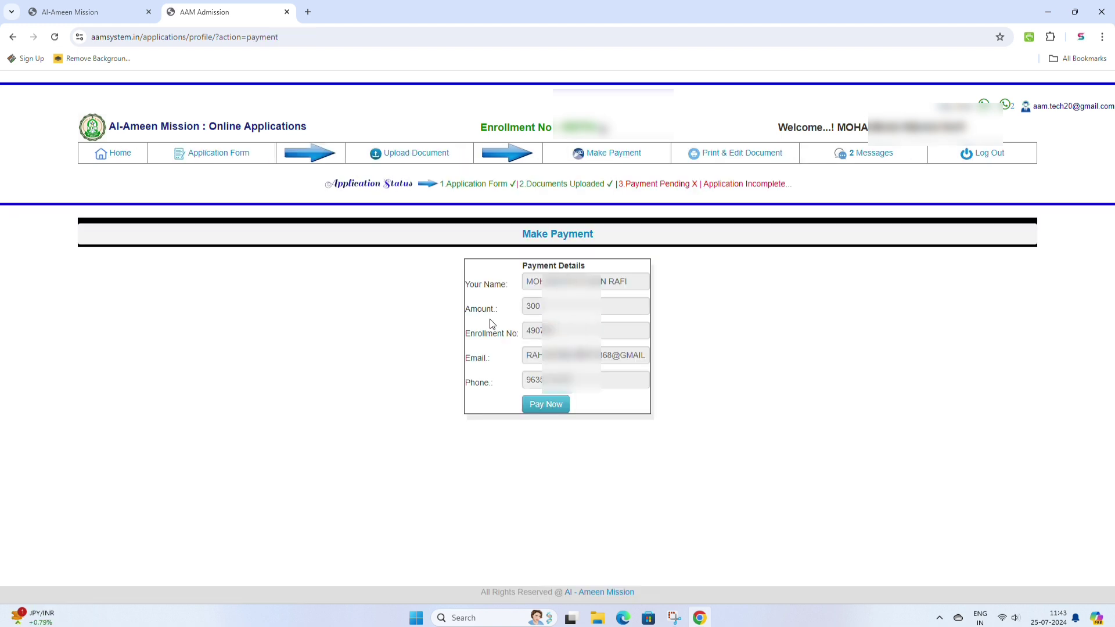
pyautogui.click(548, 406)
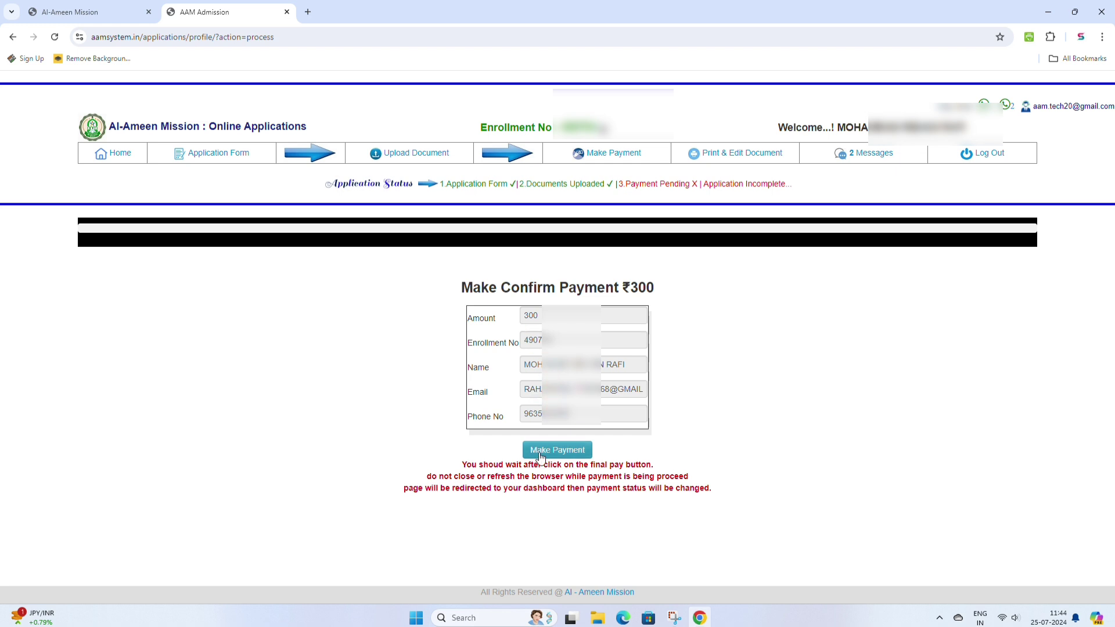
pyautogui.click(558, 452)
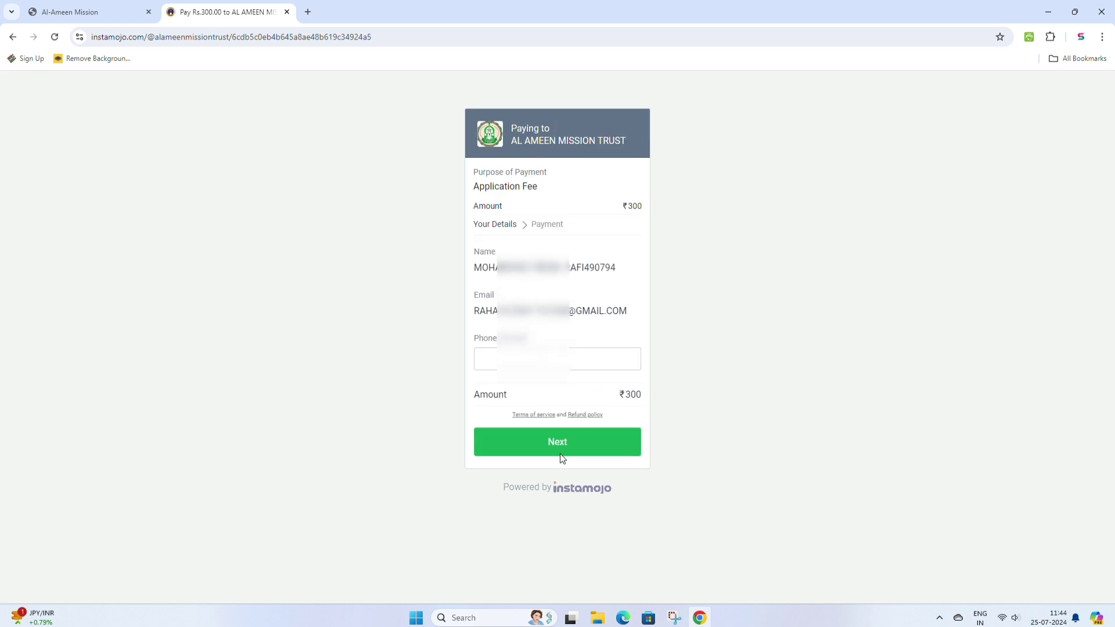
# - Enter the payer's phone number on Instamojo and pay the fee through the UPI option
pyautogui.click(490, 357)
pyautogui.write('963')
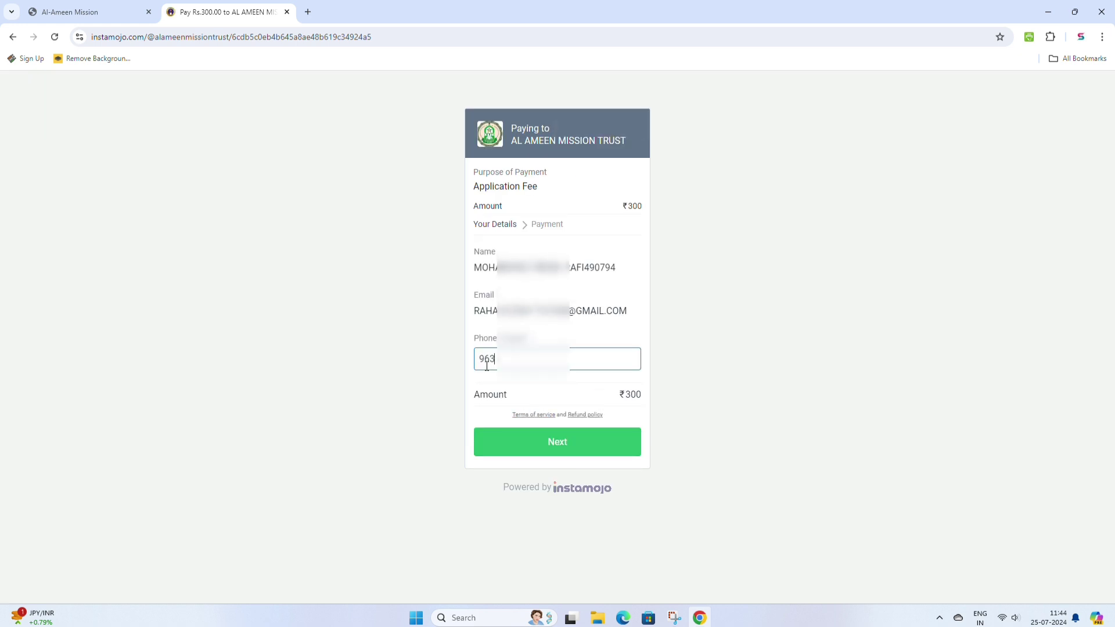
pyautogui.write('5987')
pyautogui.click(560, 447)
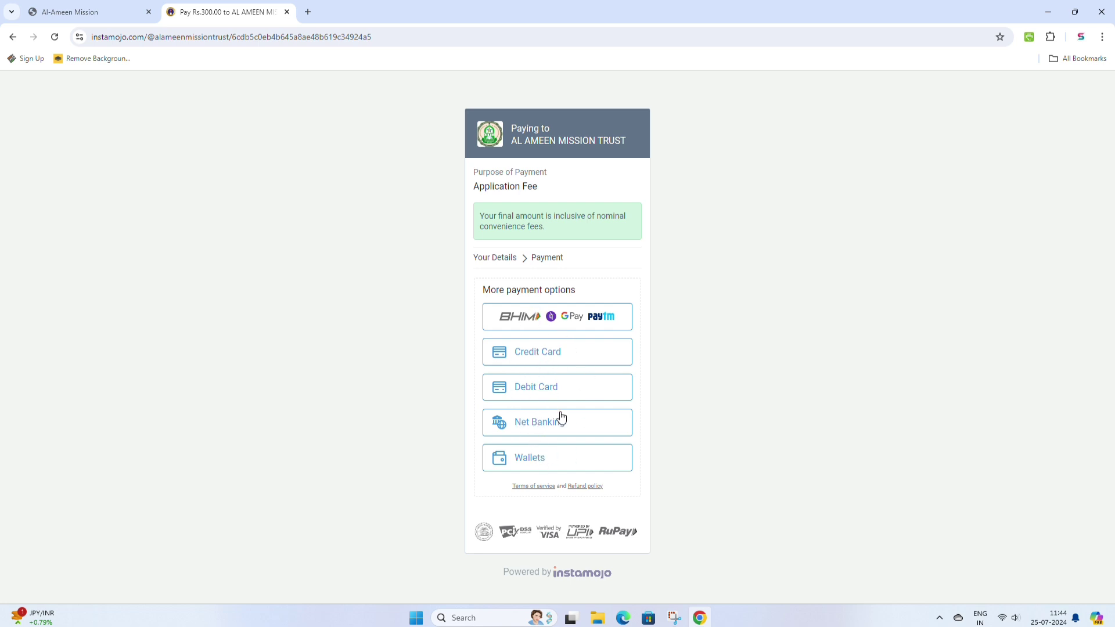
pyautogui.click(549, 319)
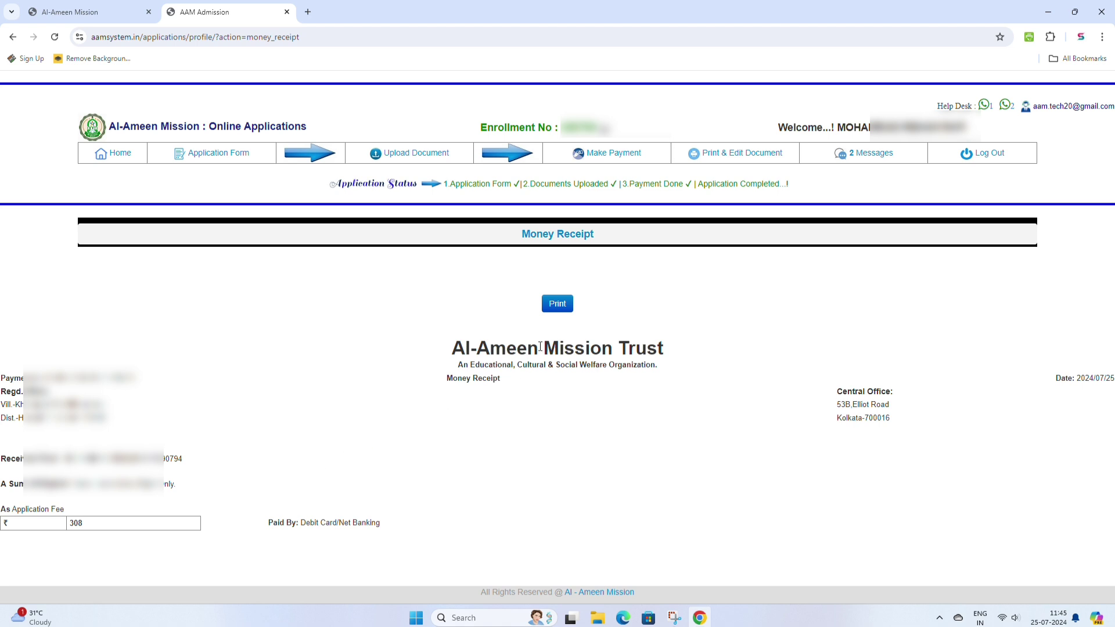
# - Print the ₹308 money receipt on the EPSON L4180 Series printer
pyautogui.click(557, 304)
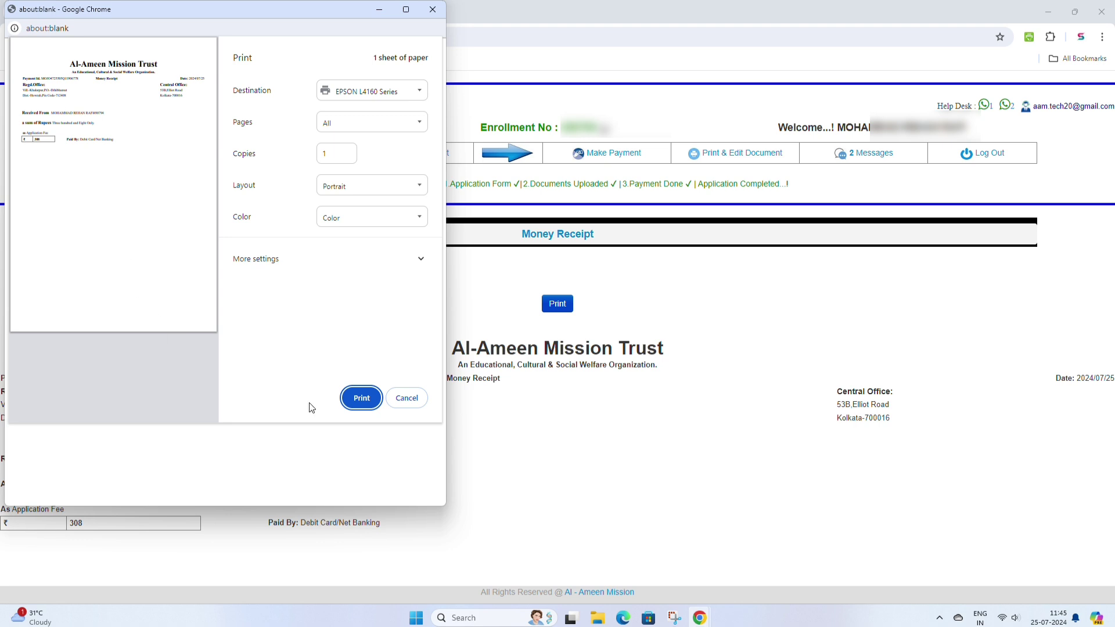
pyautogui.click(361, 398)
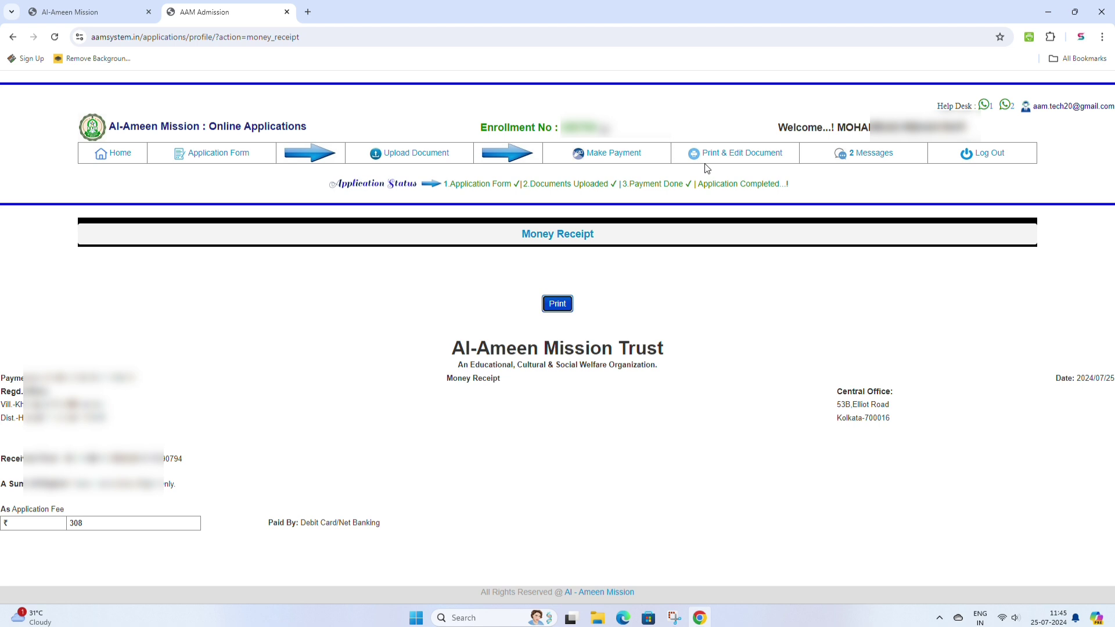
pyautogui.moveTo(738, 158)
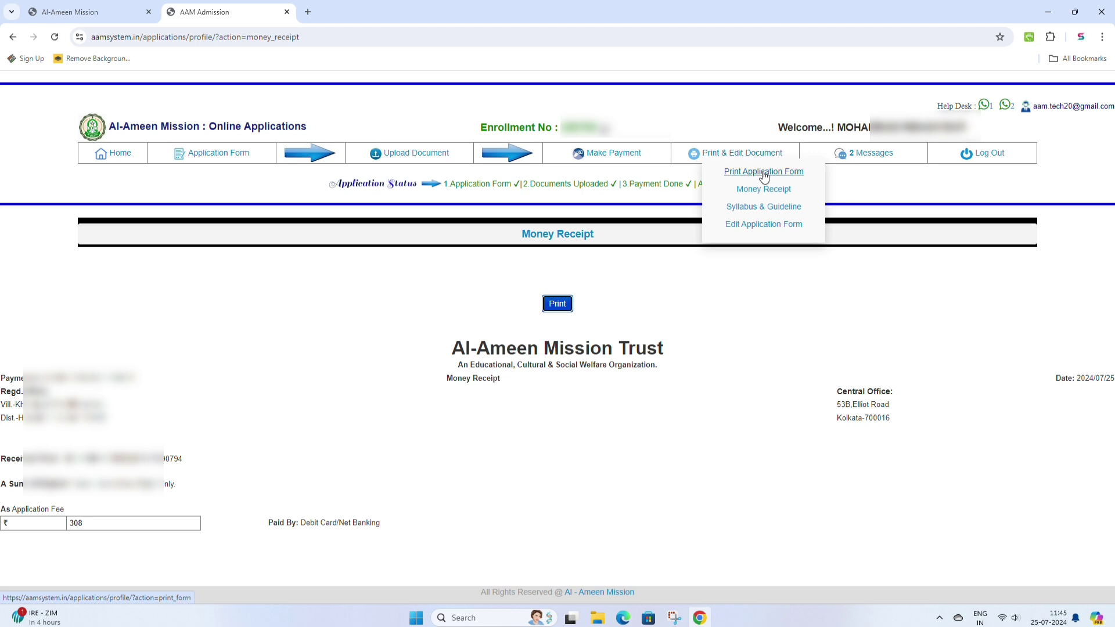
# - Open the printable Class IX application form and print it on the EPSON L4160 Series printer
pyautogui.click(763, 172)
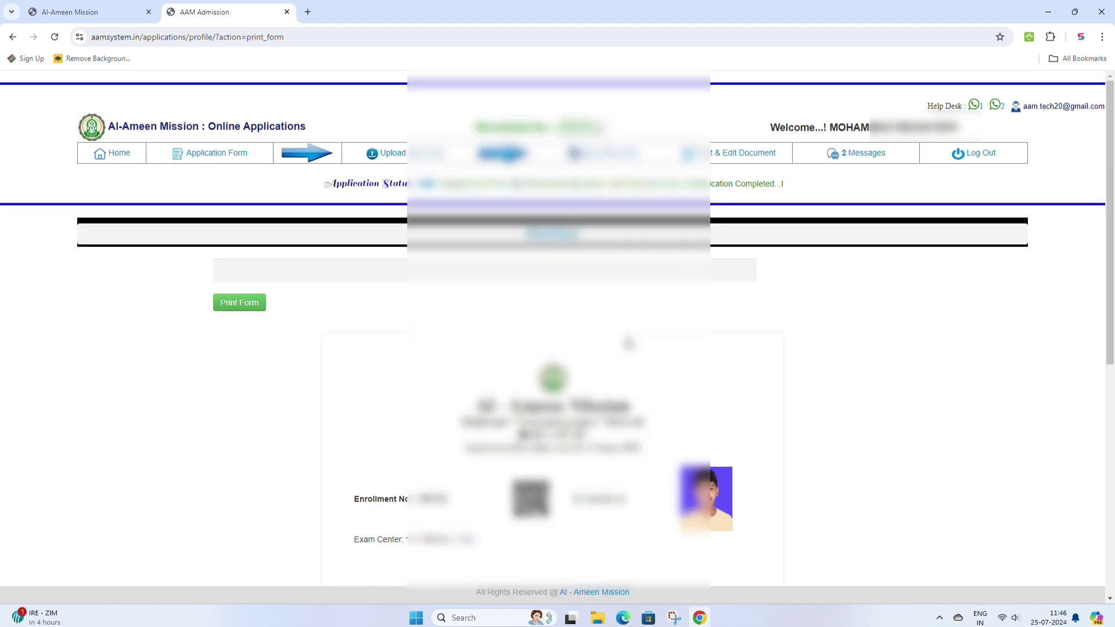
pyautogui.scroll(-6, 558, 329)
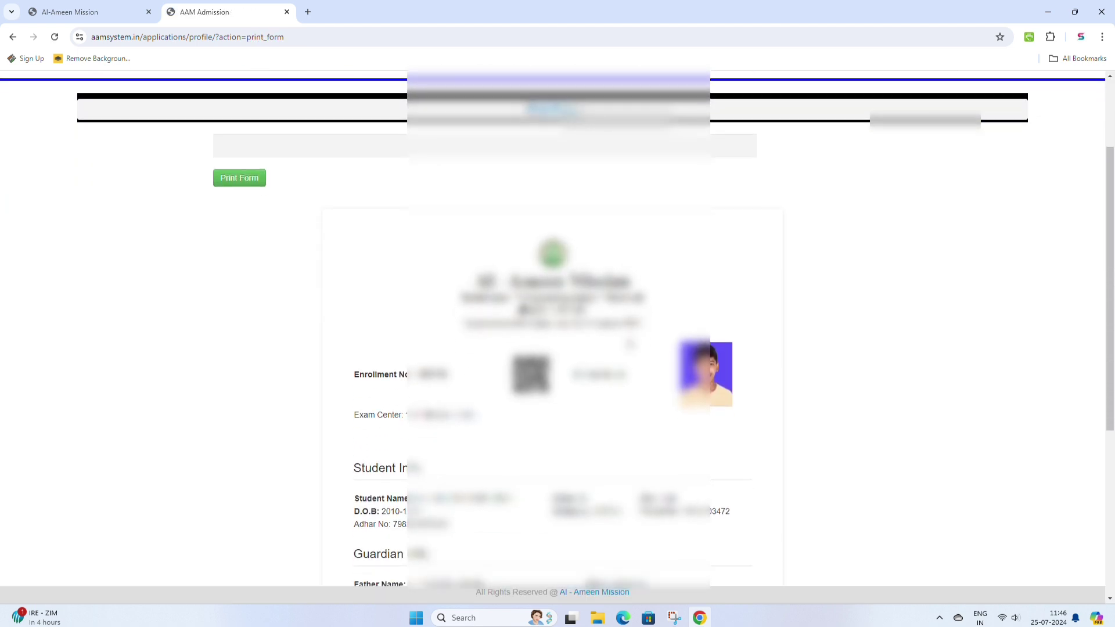
pyautogui.scroll(-1, 630, 342)
pyautogui.scroll(5, 630, 342)
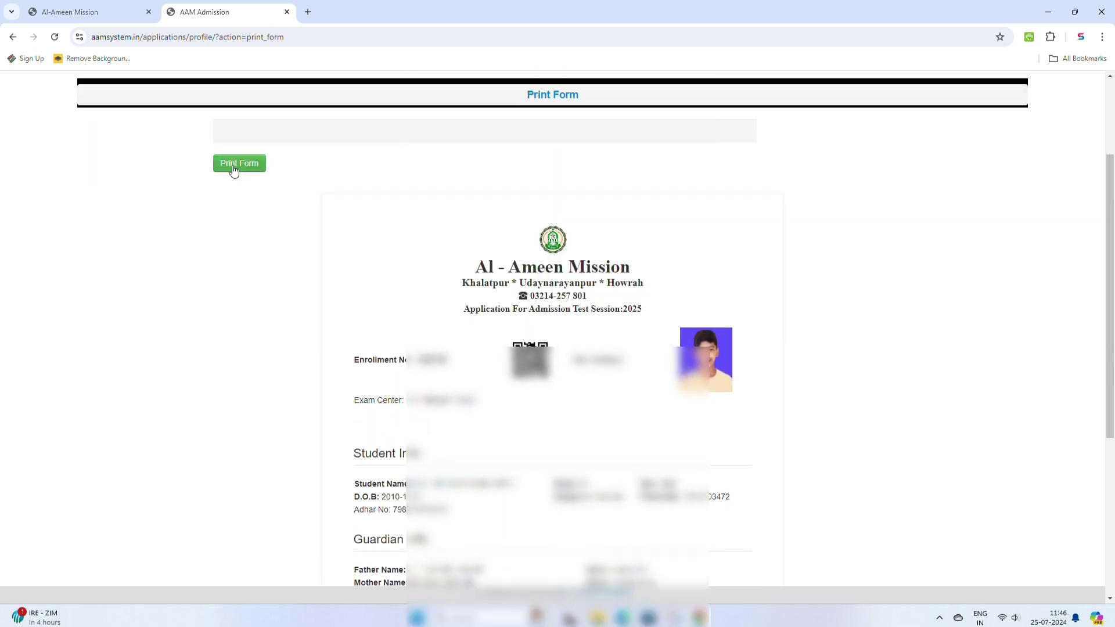
pyautogui.click(233, 165)
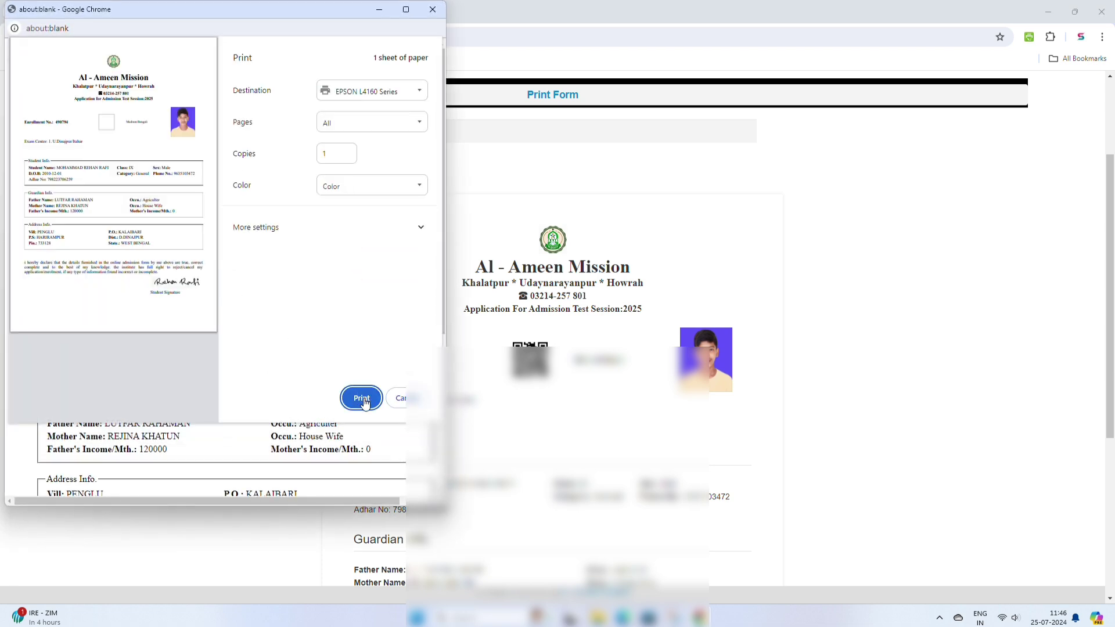
pyautogui.click(363, 400)
pyautogui.scroll(2, 379, 372)
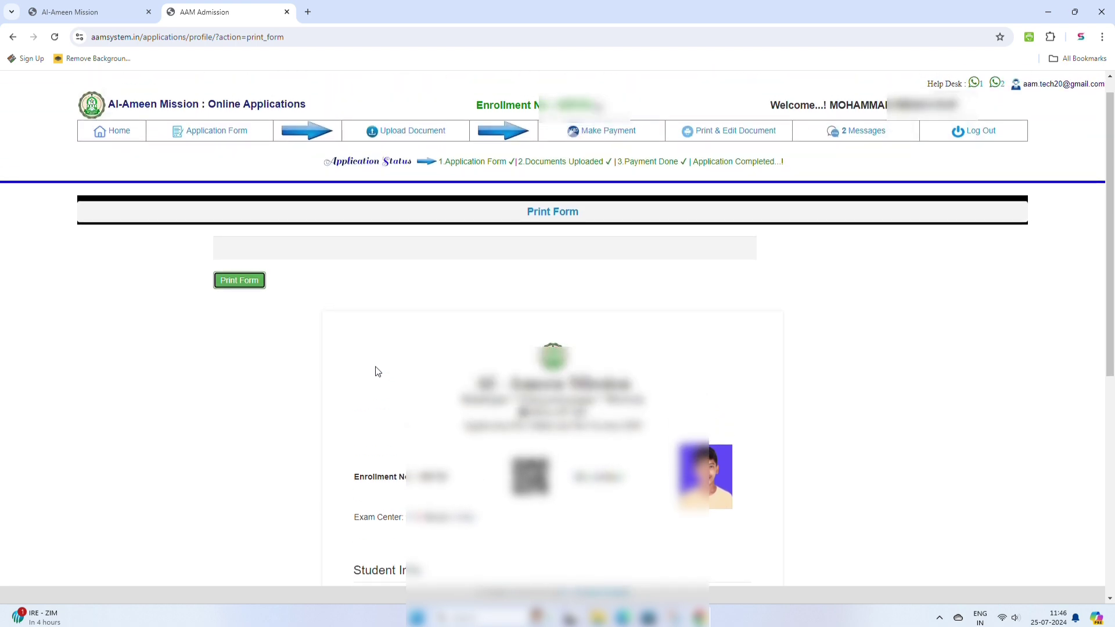
pyautogui.scroll(-1, 380, 372)
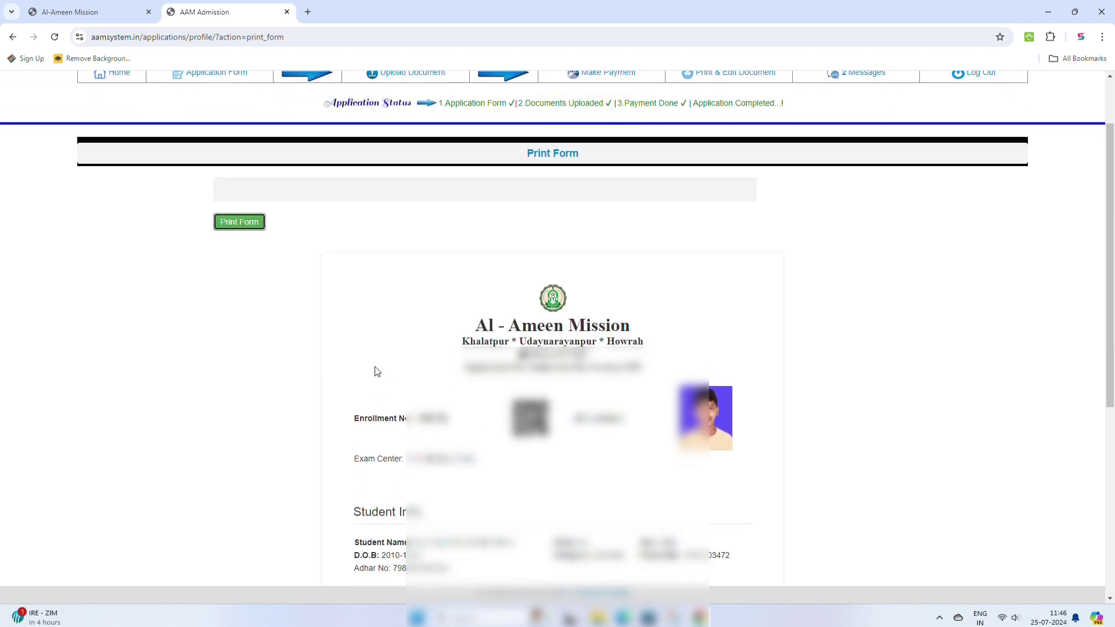